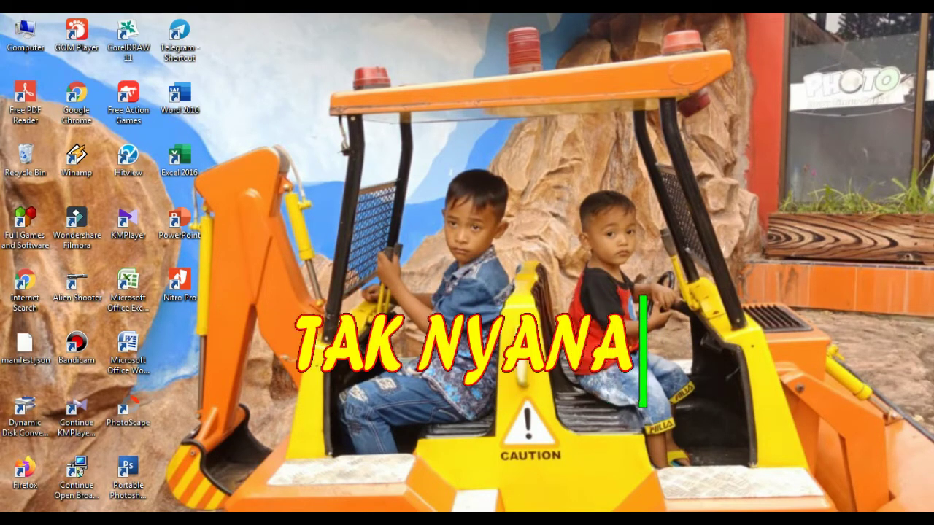
Switch to the Book1 workbook in Excel and examine the Sheet1 attendance table and the holiday list below it
click(369, 518)
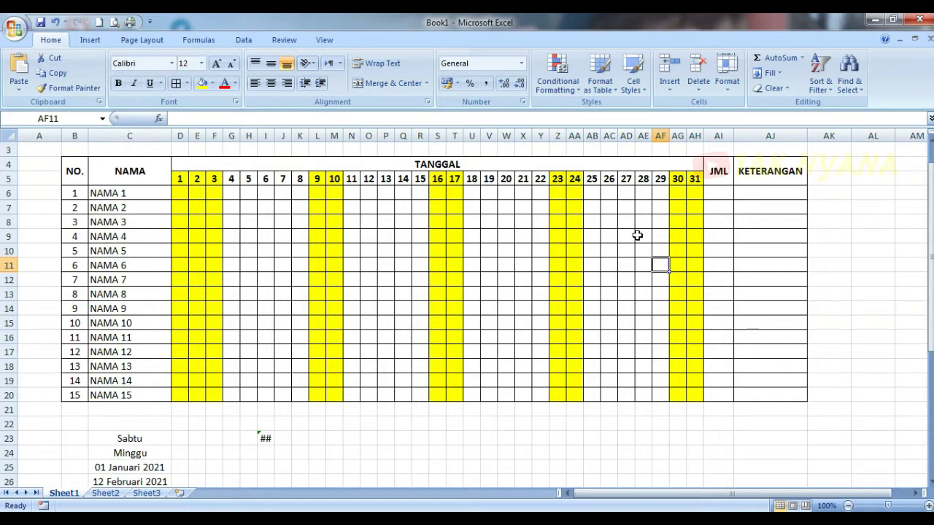
scroll(196, 403, down, 3)
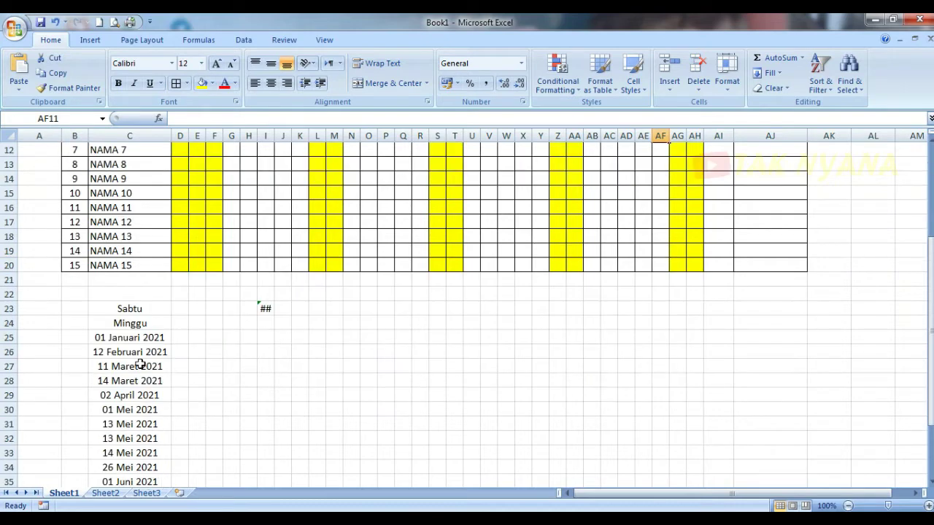
scroll(123, 430, up, 2)
scroll(126, 436, up, 1)
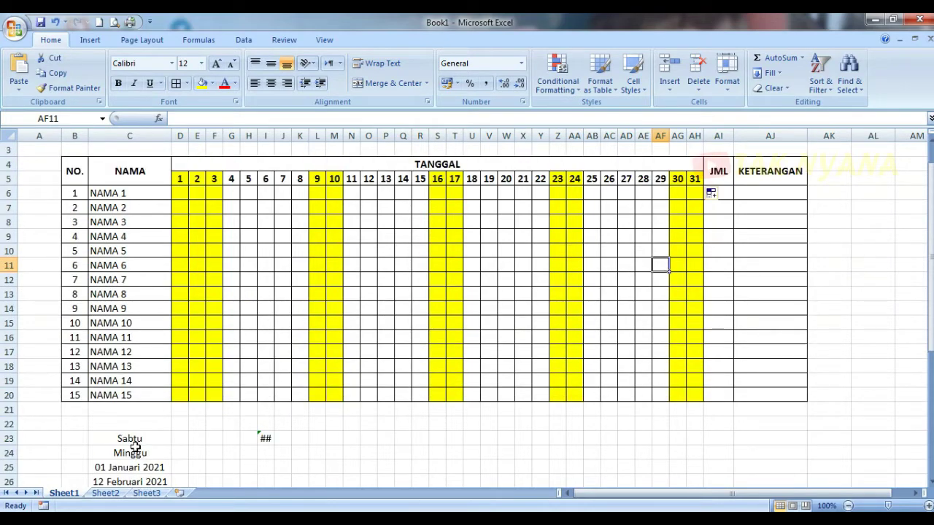
scroll(138, 447, up, 1)
Change the start date in D5 to 01/02/2021 and fill the date series across row 5 through AH5
click(181, 208)
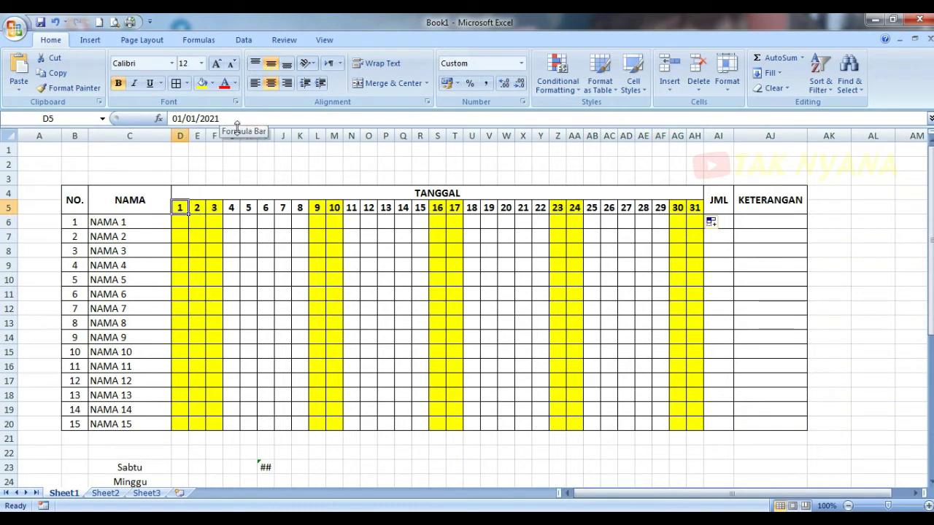
click(195, 118)
key(BackSpace)
text(2)
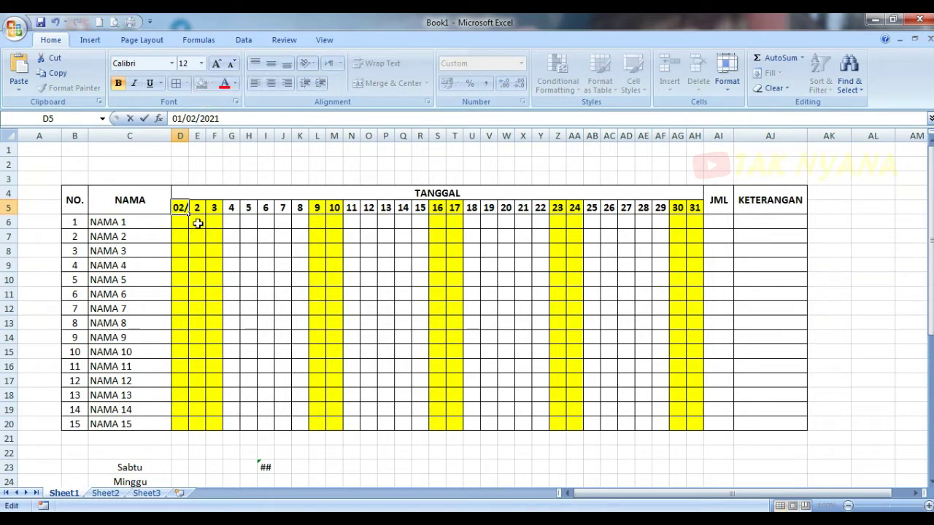
drag(191, 214, 695, 216)
click(489, 277)
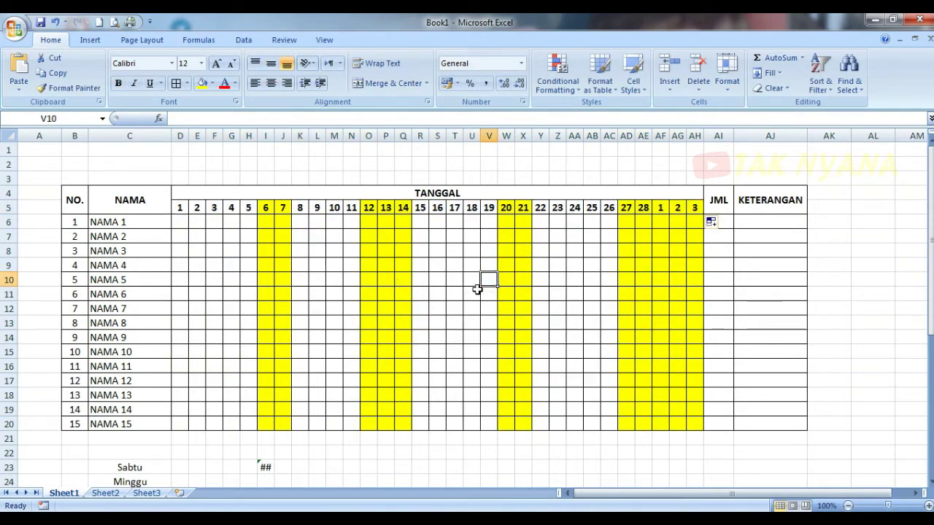
scroll(412, 293, down, 1)
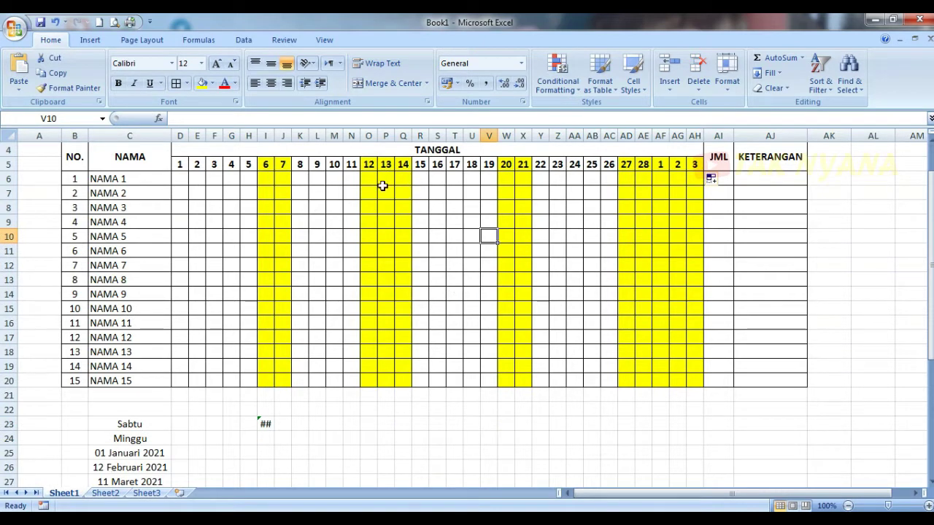
click(368, 166)
click(368, 204)
scroll(365, 209, up, 1)
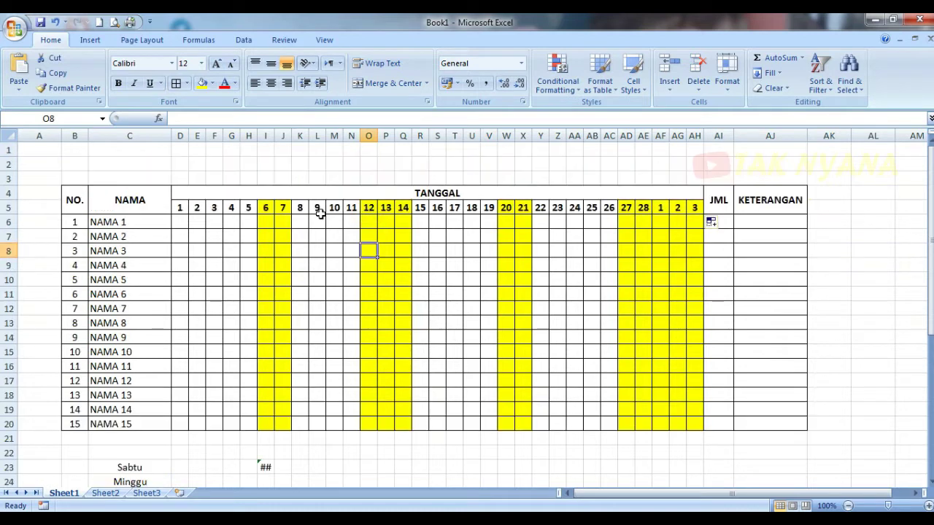
Change the start date in D5 to 01/03/2021 and refill the date series across row 5 through AH5
click(185, 207)
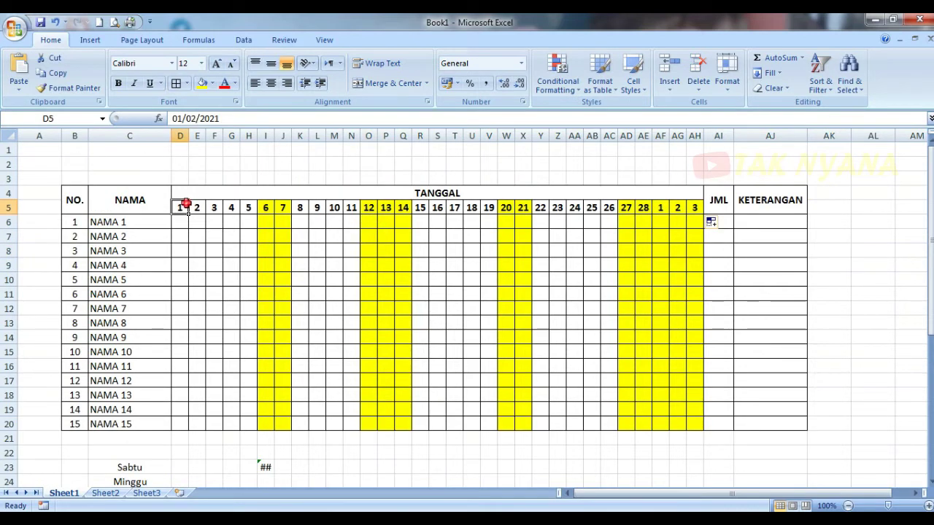
click(193, 118)
click(193, 118)
key(BackSpace)
text(3)
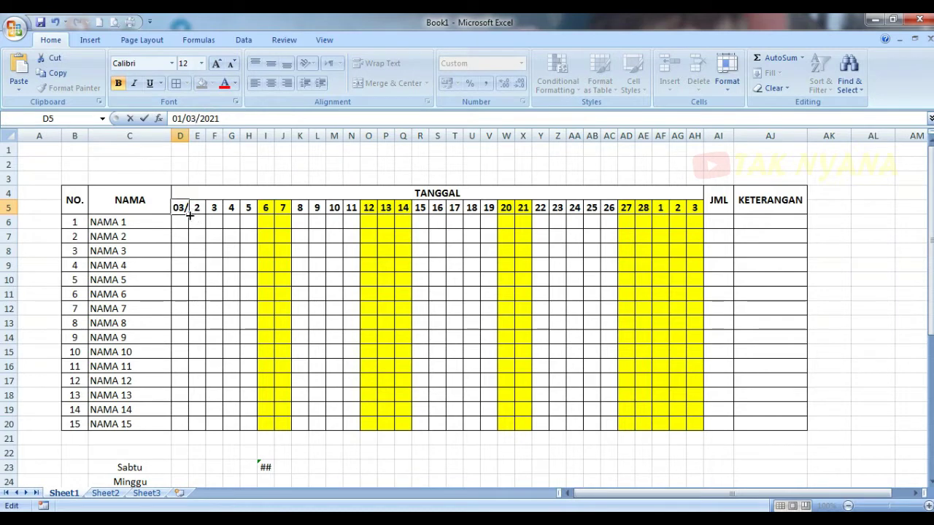
drag(189, 215, 696, 213)
click(523, 279)
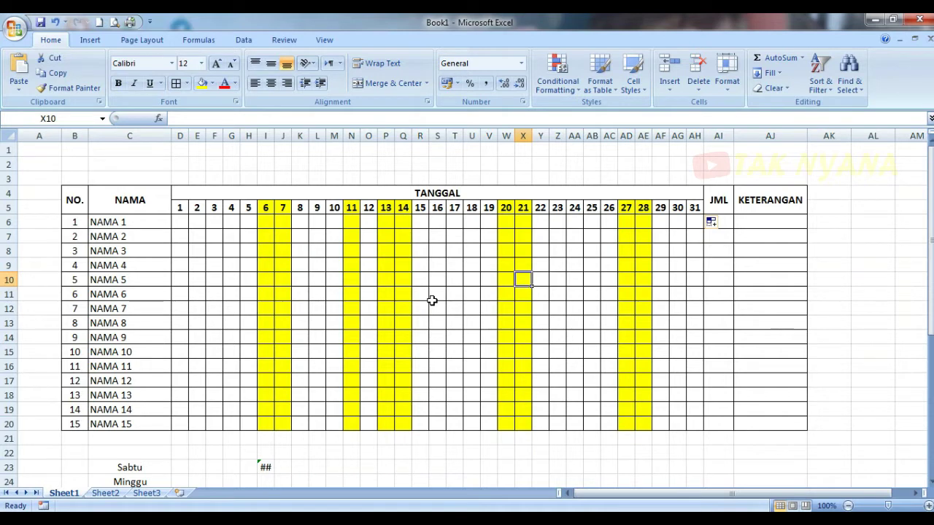
scroll(268, 391, down, 1)
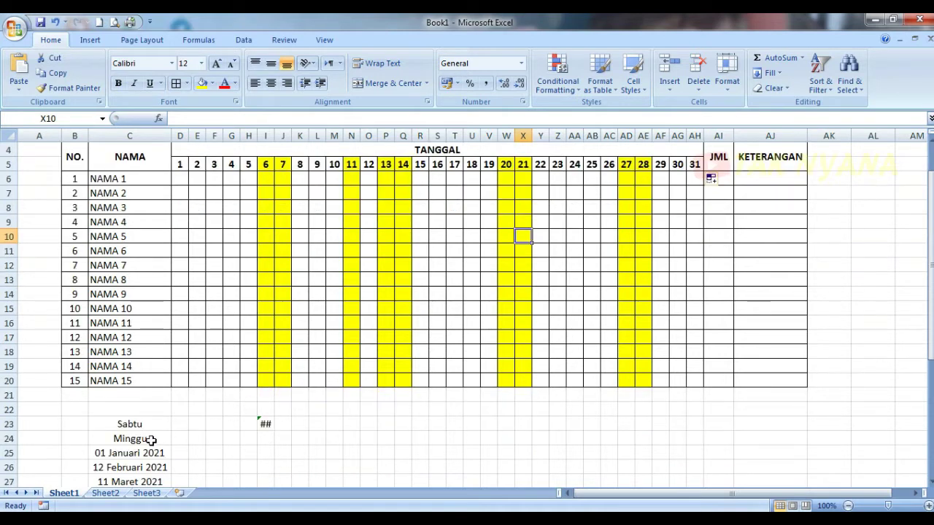
scroll(477, 323, up, 1)
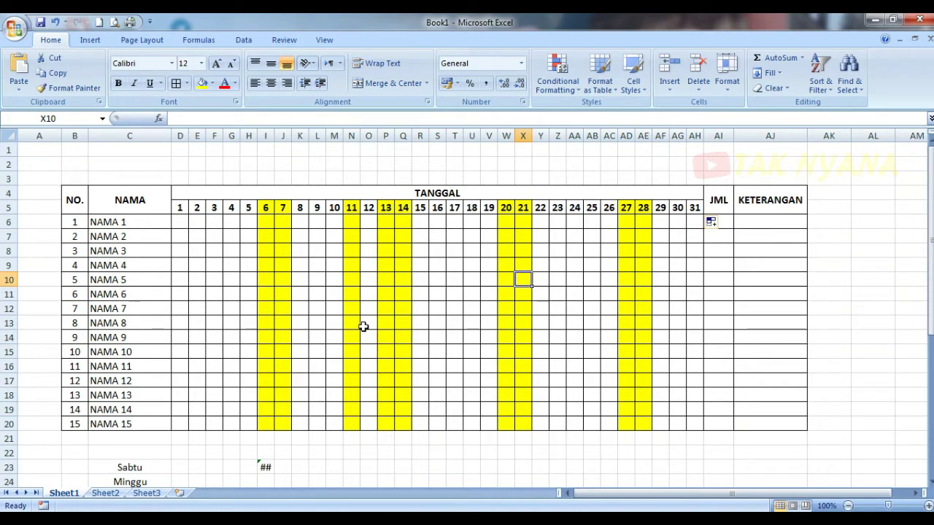
Switch to Sheet2 and examine its blank attendance table and the weekend and holiday date list in column C
click(105, 493)
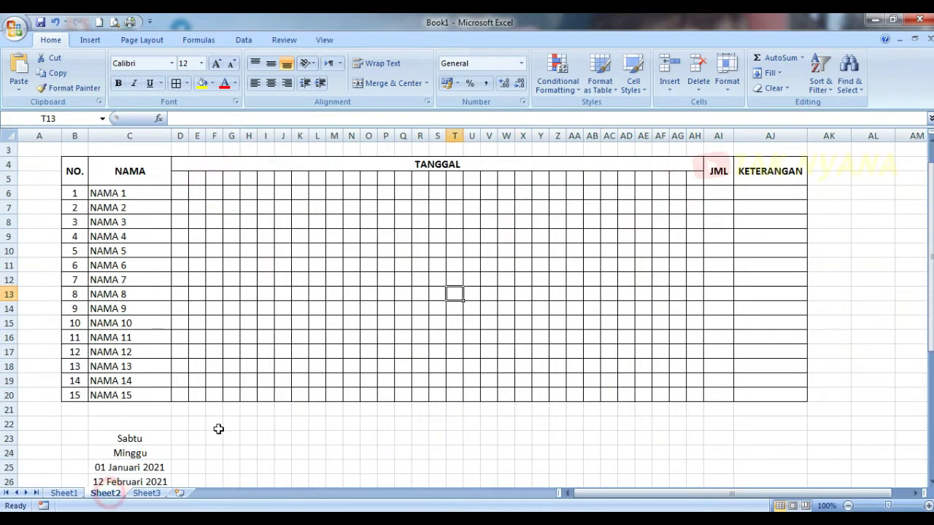
scroll(432, 359, up, 1)
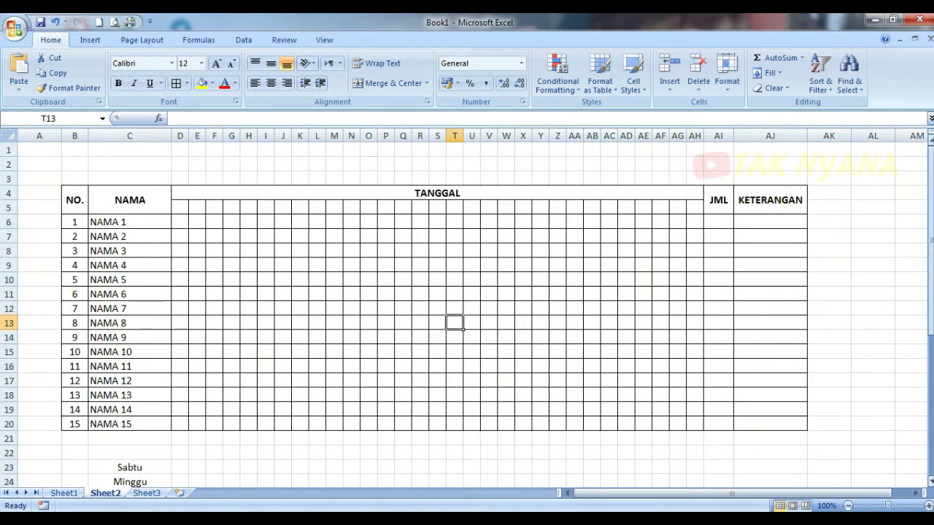
drag(930, 226, 931, 234)
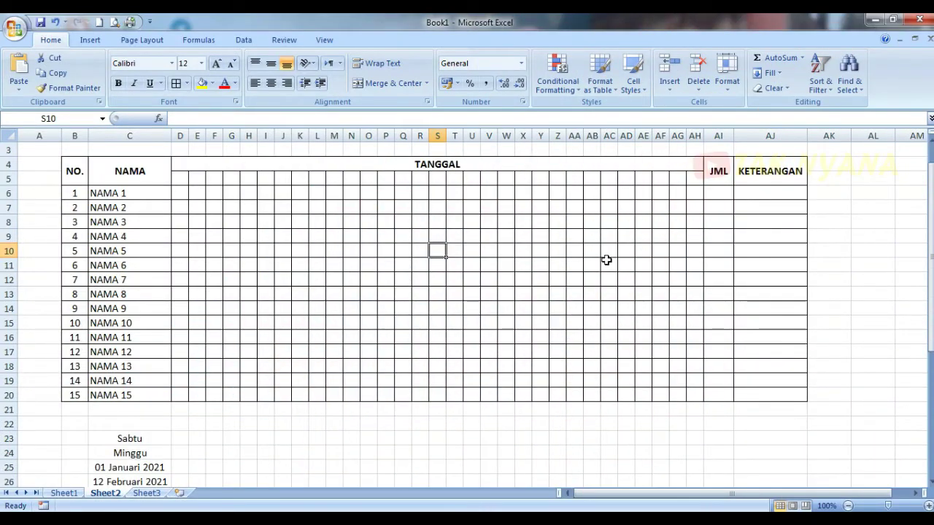
scroll(221, 469, down, 2)
drag(930, 284, 930, 321)
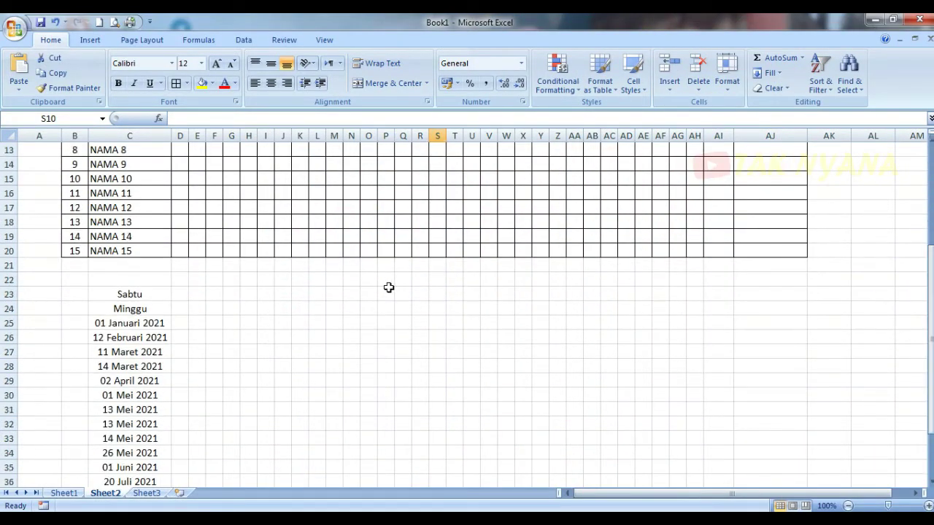
click(132, 293)
click(138, 307)
drag(138, 323, 180, 449)
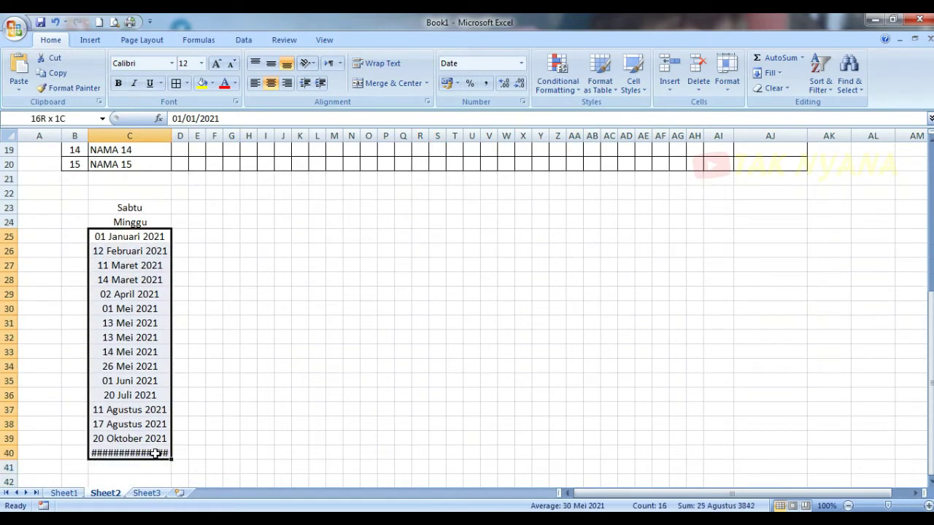
click(367, 366)
scroll(369, 364, up, 6)
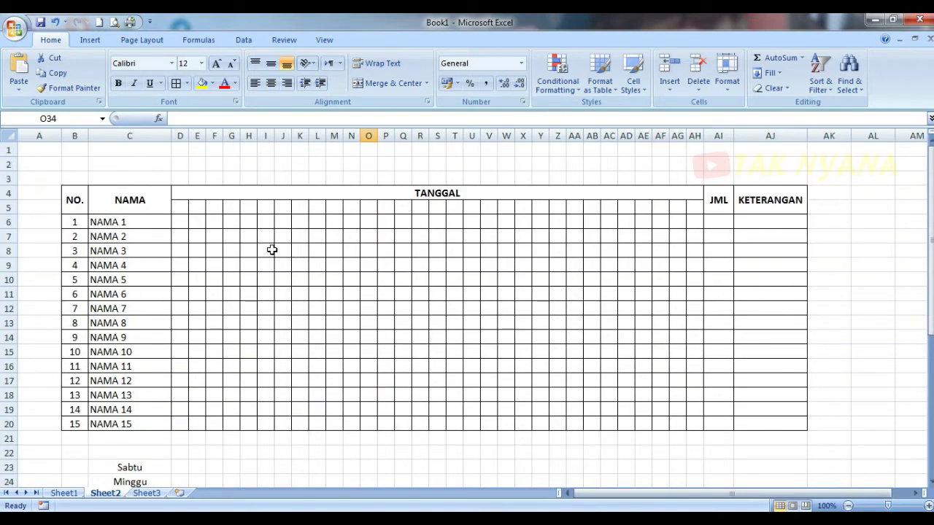
Enter the date 01/01/2021 in D5, the first cell below the TANGGAL header
click(179, 207)
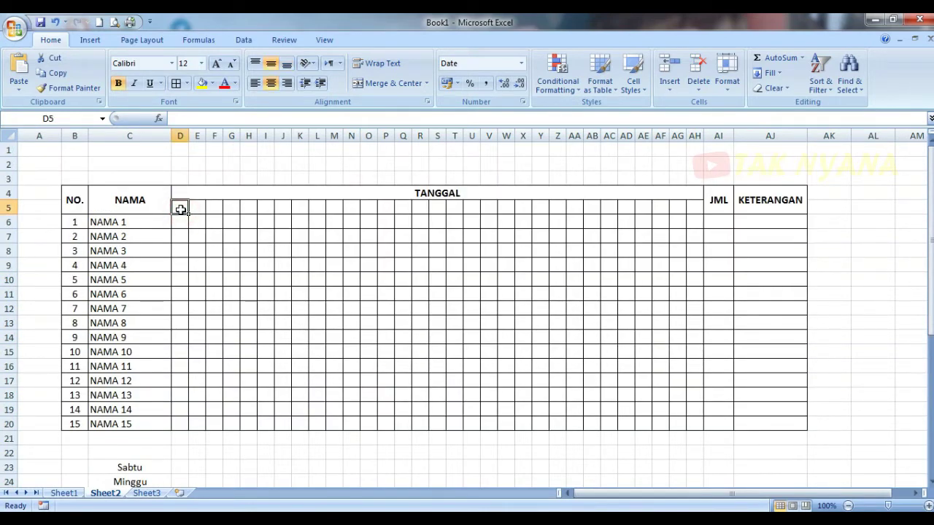
text(01/)
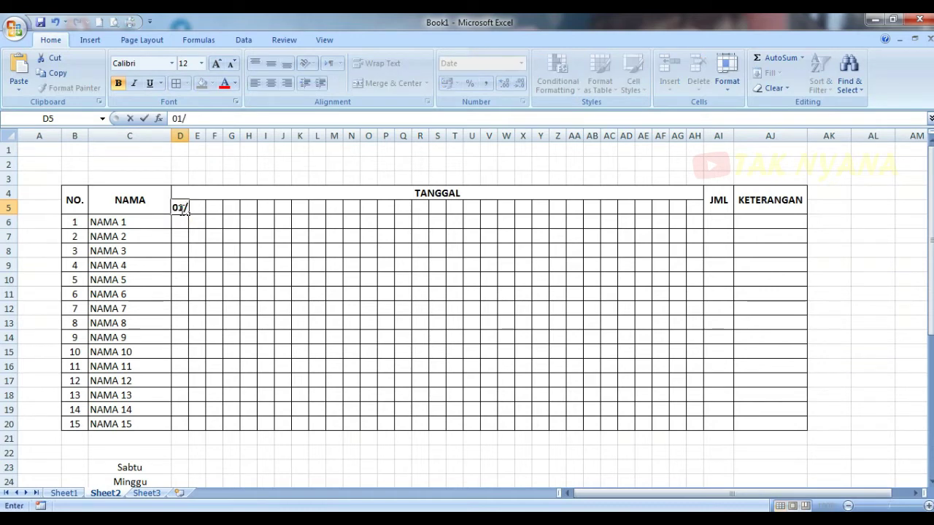
text(01/)
text(2021)
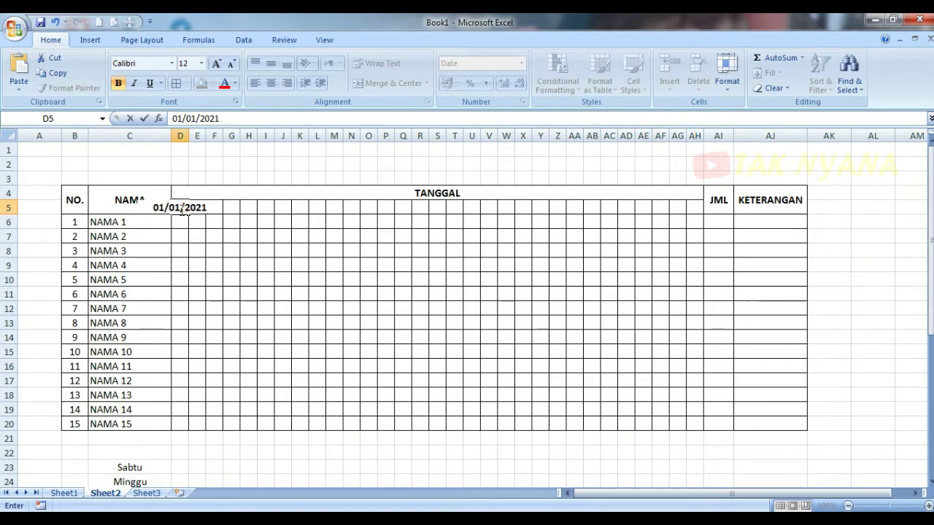
key(Return)
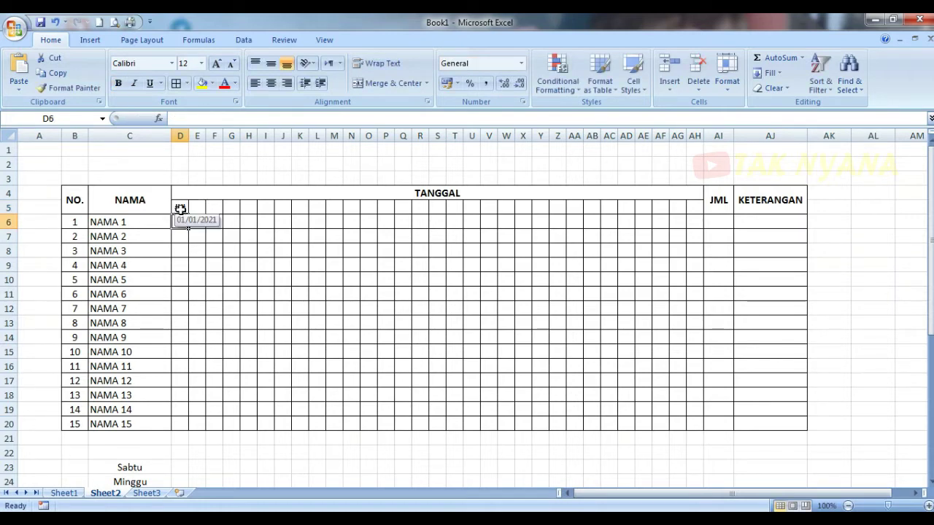
Apply the custom number format "d" to D5 so the date shows only its day number
click(180, 207)
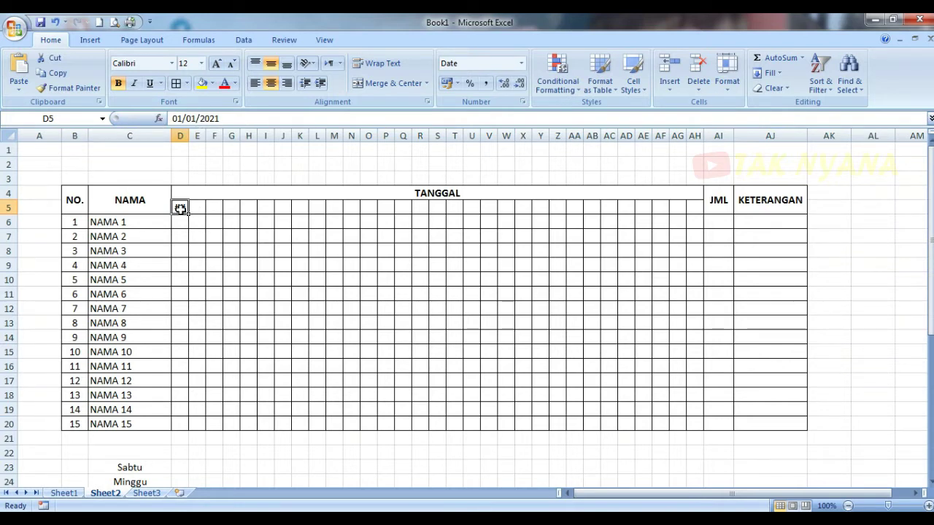
drag(180, 209, 180, 209)
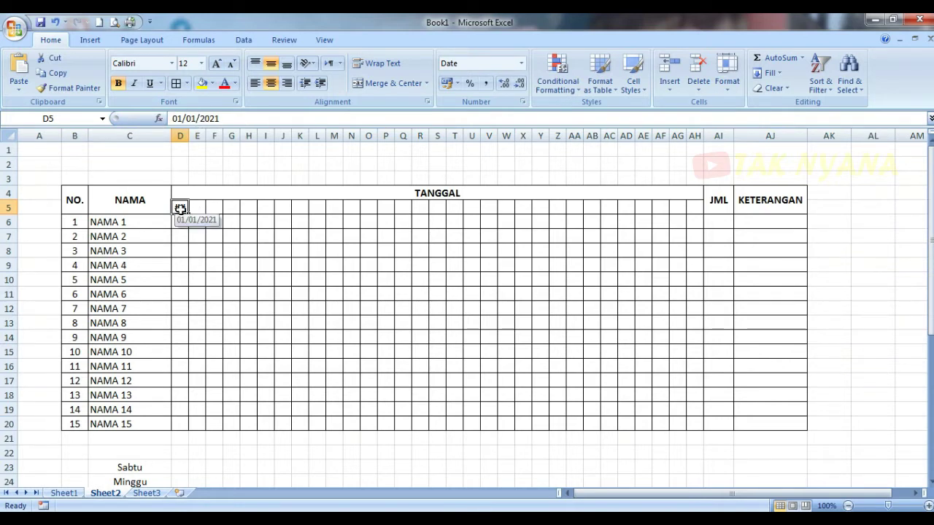
right_click(180, 209)
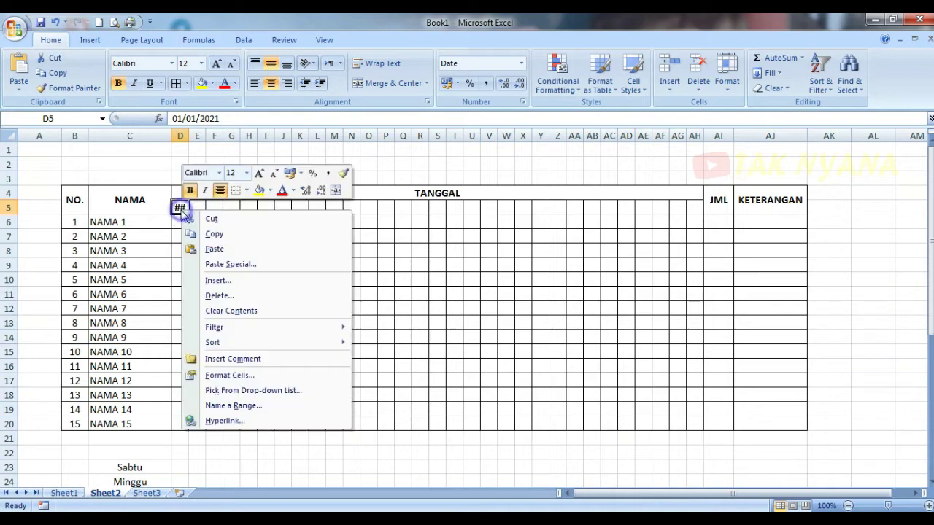
click(228, 375)
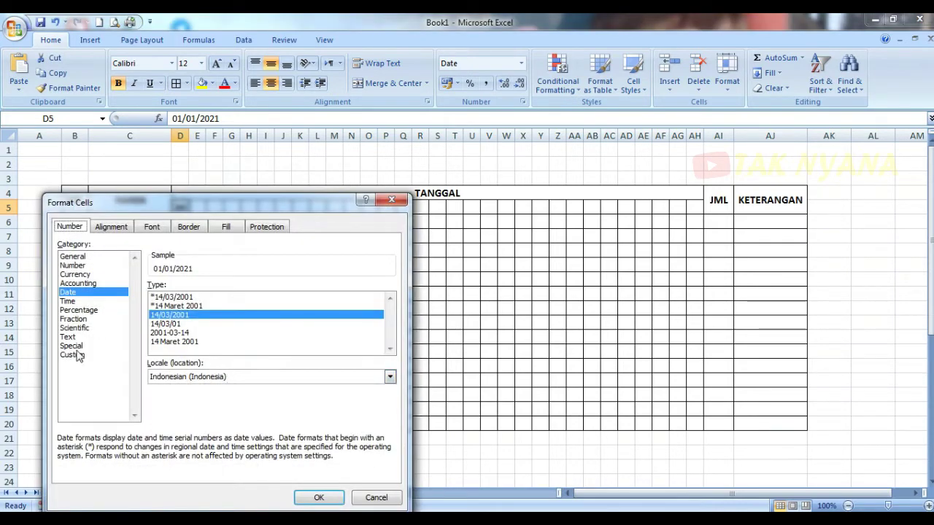
click(72, 354)
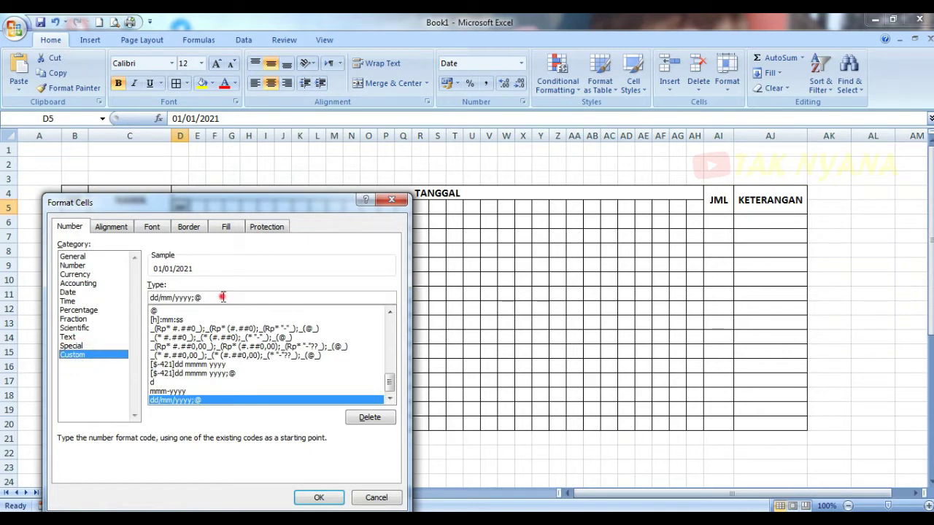
drag(223, 297, 126, 294)
text(d)
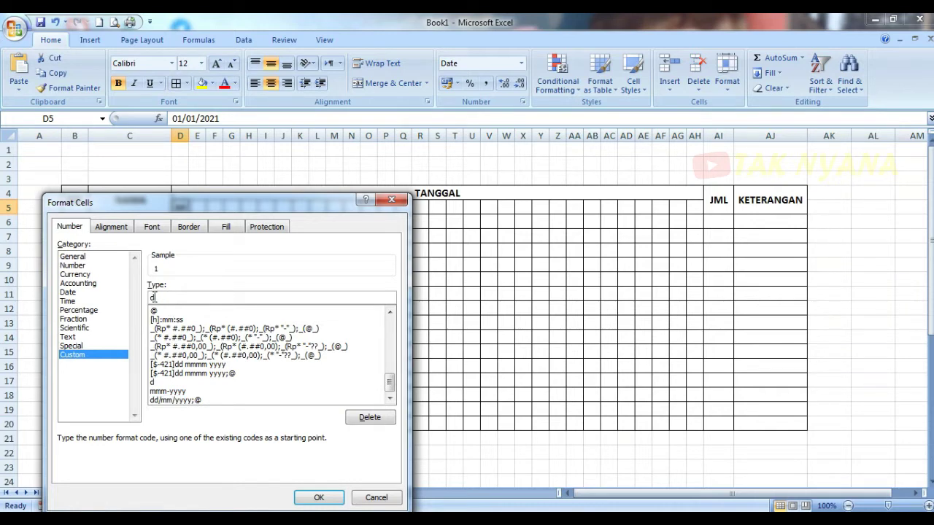
click(318, 497)
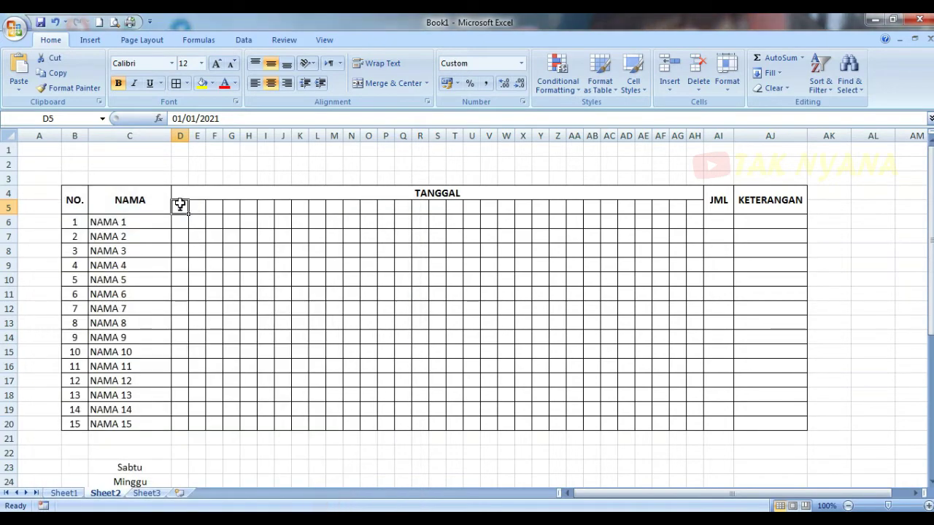
click(176, 221)
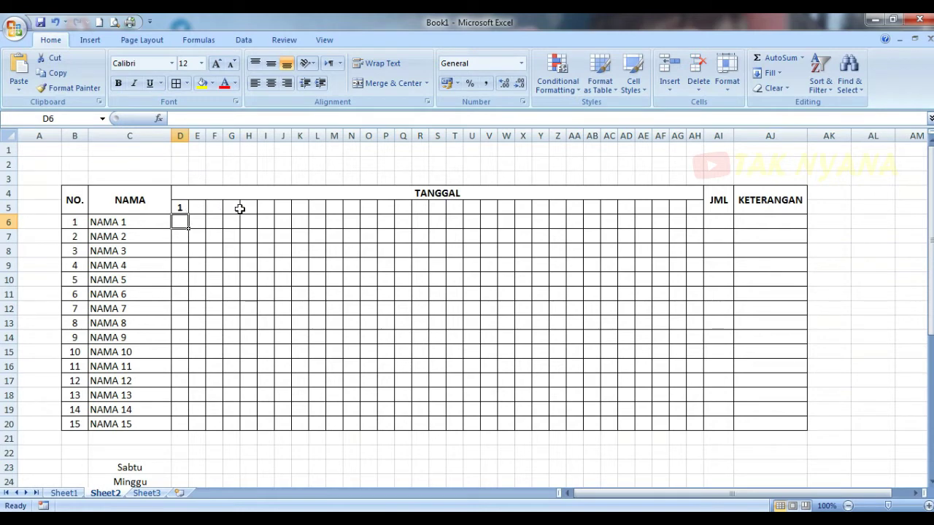
Fill the date series from D5 across row 5 through AH5 for all 31 days
click(180, 208)
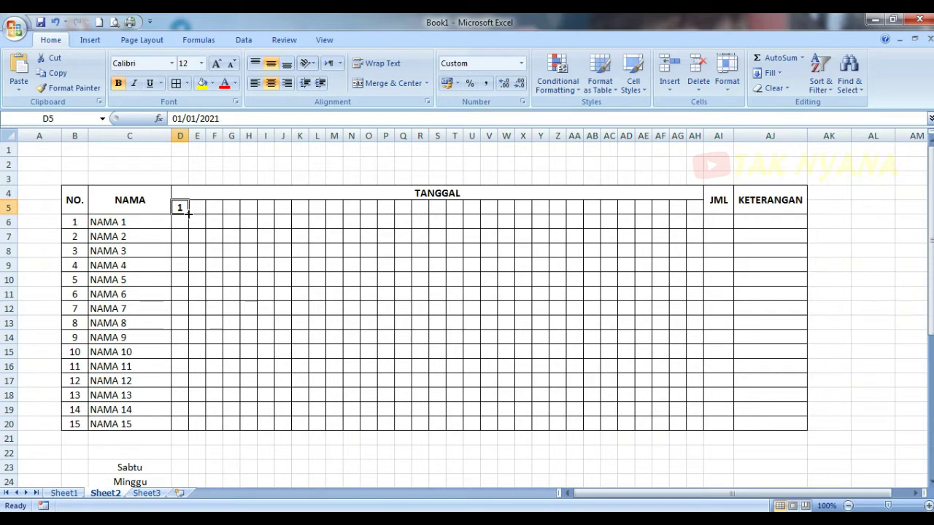
drag(189, 213, 695, 216)
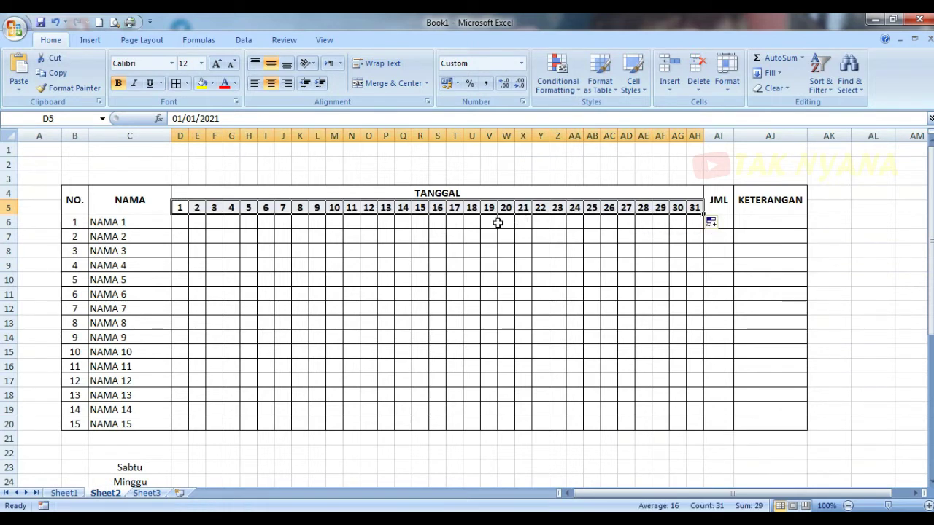
click(180, 208)
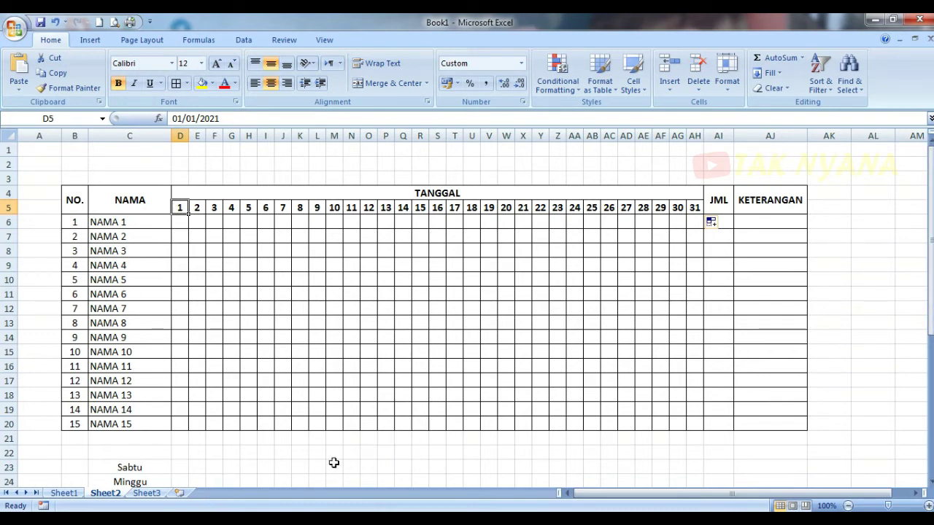
drag(930, 321, 930, 327)
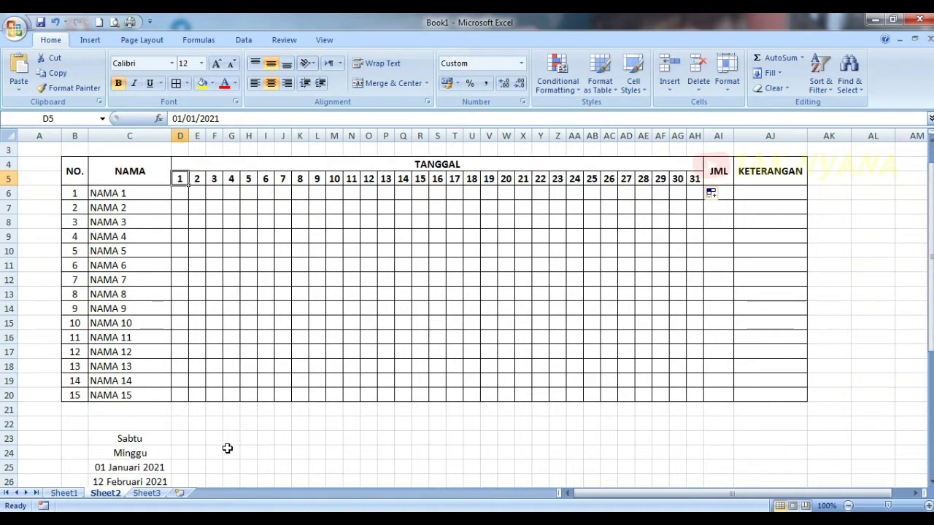
Start an OR formula in H23 with the first condition D$5=$C$25:$C$40, comparing the date with the holiday list
click(232, 440)
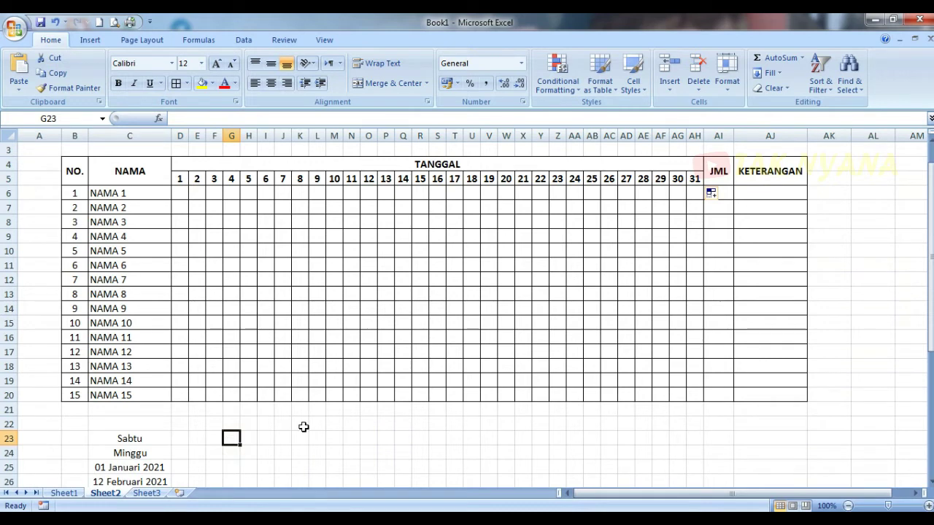
key(Right)
text(=)
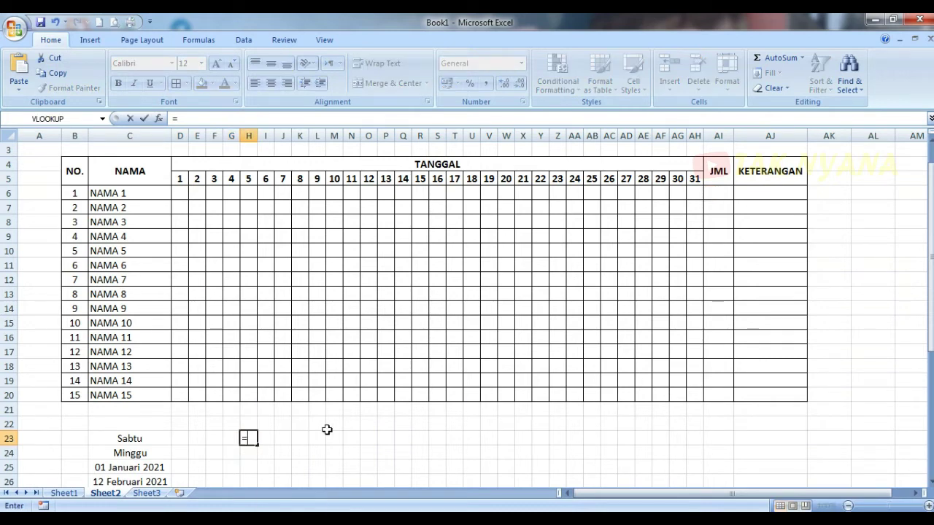
text(OR)
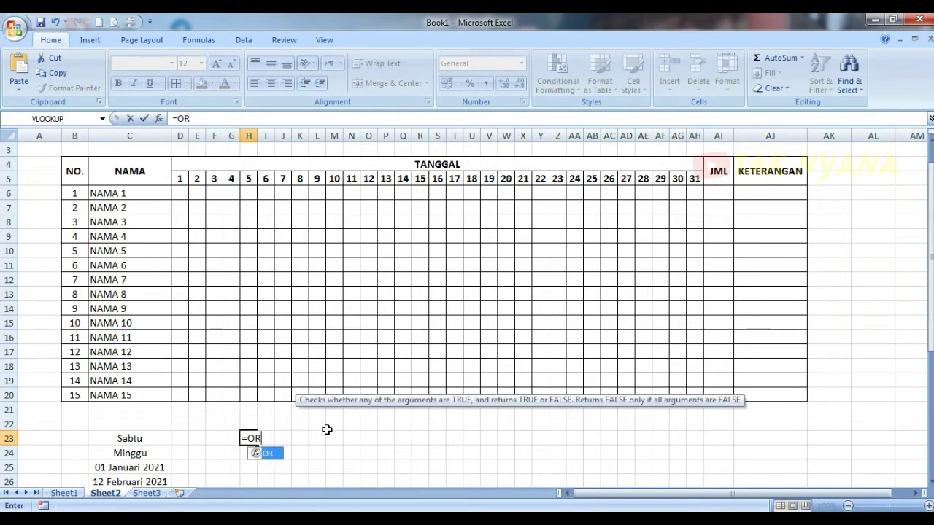
text(()
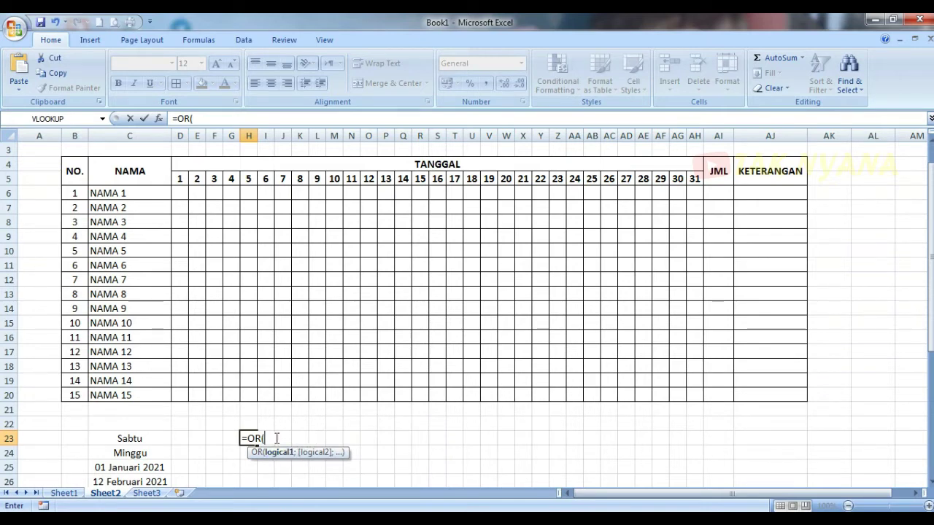
click(182, 178)
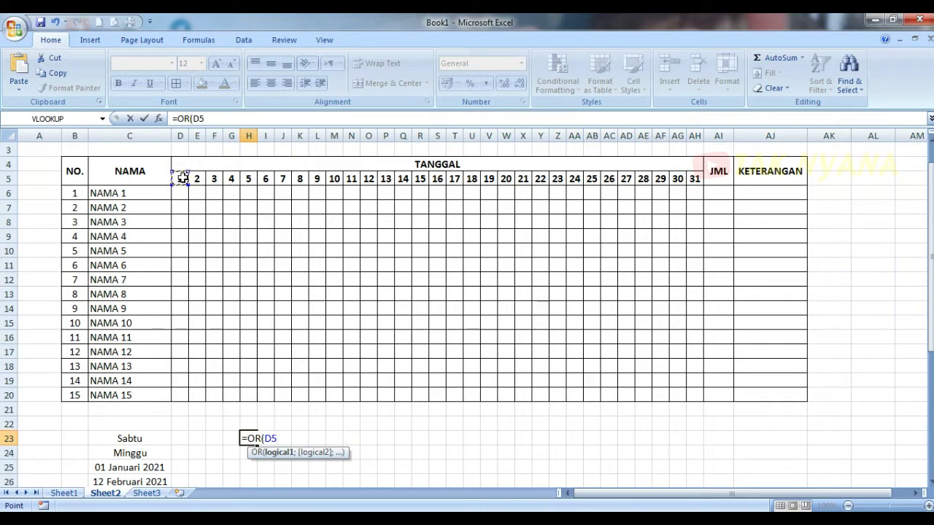
key(F4)
key(F4)
text(=)
drag(142, 469, 138, 479)
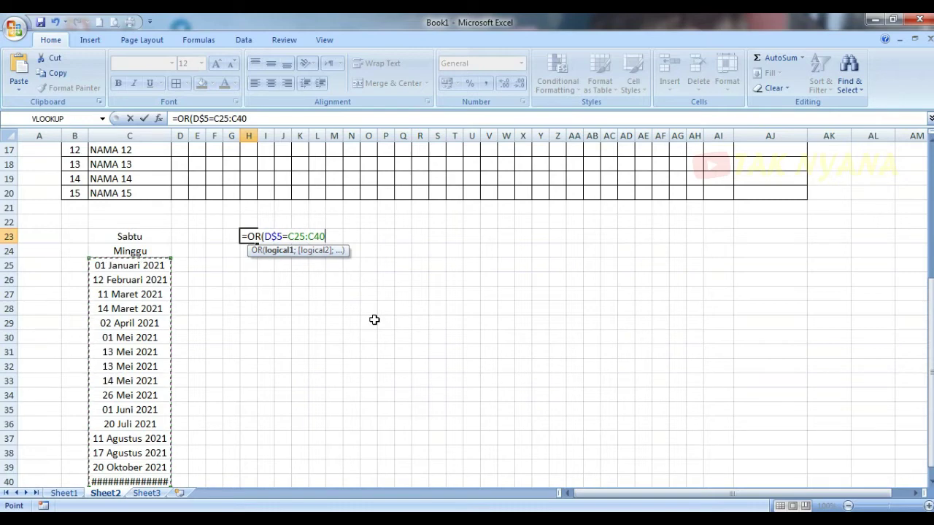
key(F4)
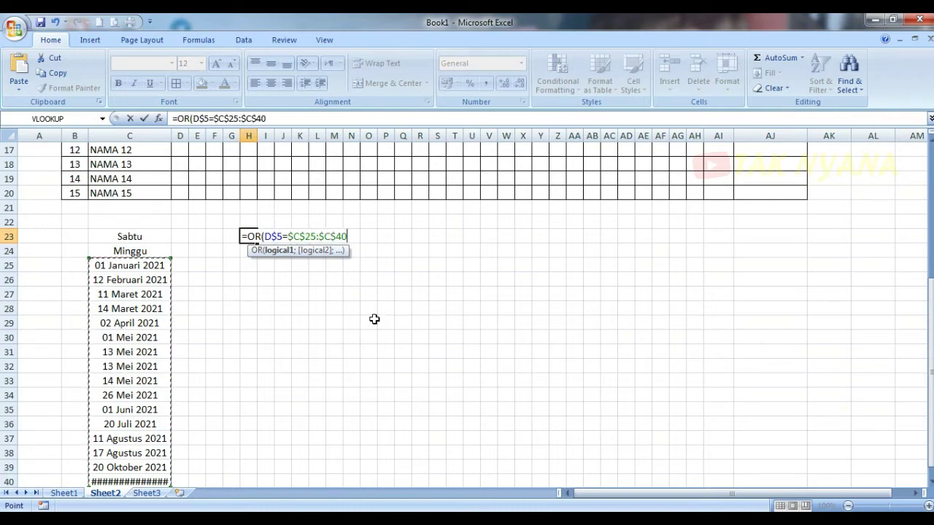
text(;)
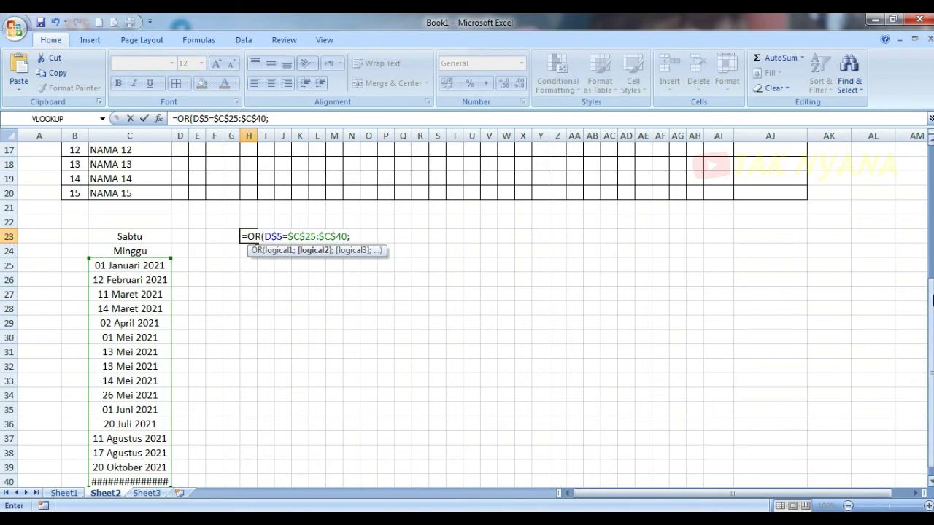
Add the condition TEXT(D$5;"[$-421]dddd")=$C$23:$C$24 to the OR formula, comparing the day name with Sabtu and Minggu
drag(932, 294, 932, 177)
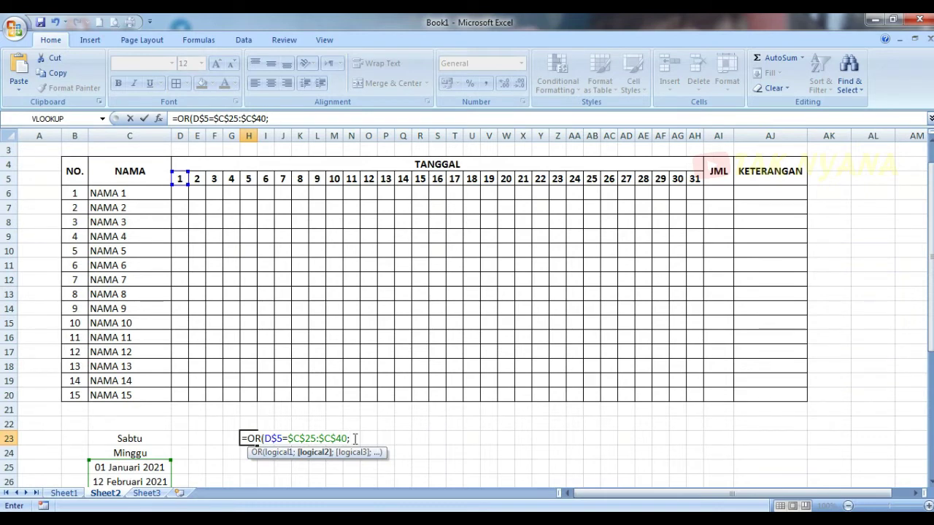
text(text)
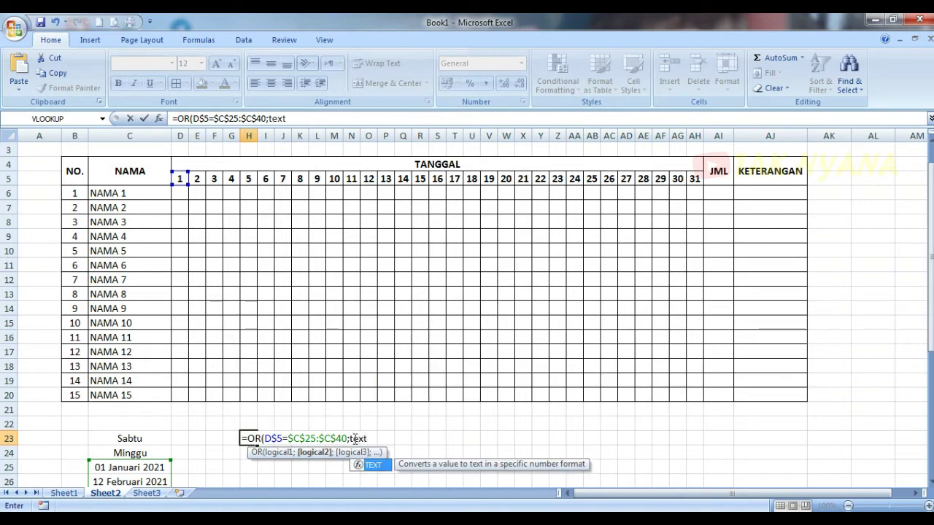
text(()
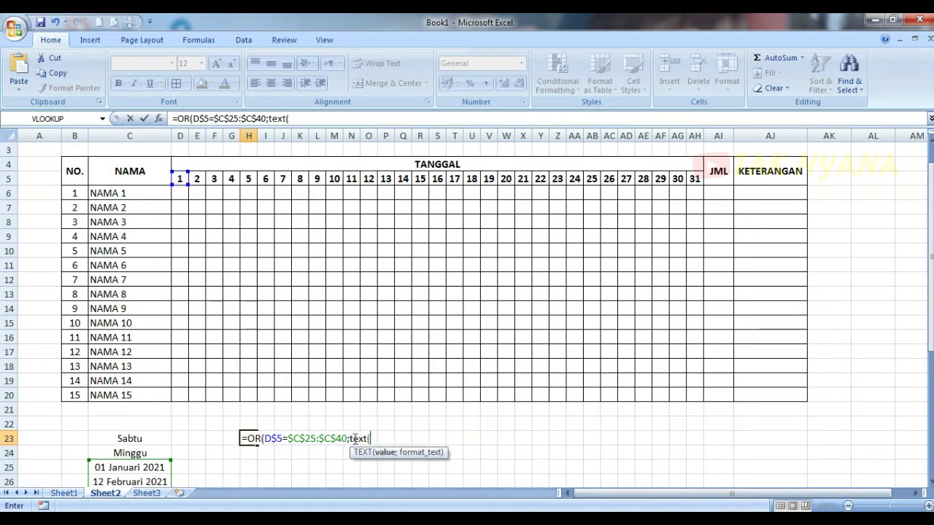
click(181, 179)
key(F4)
key(F4)
text(;)
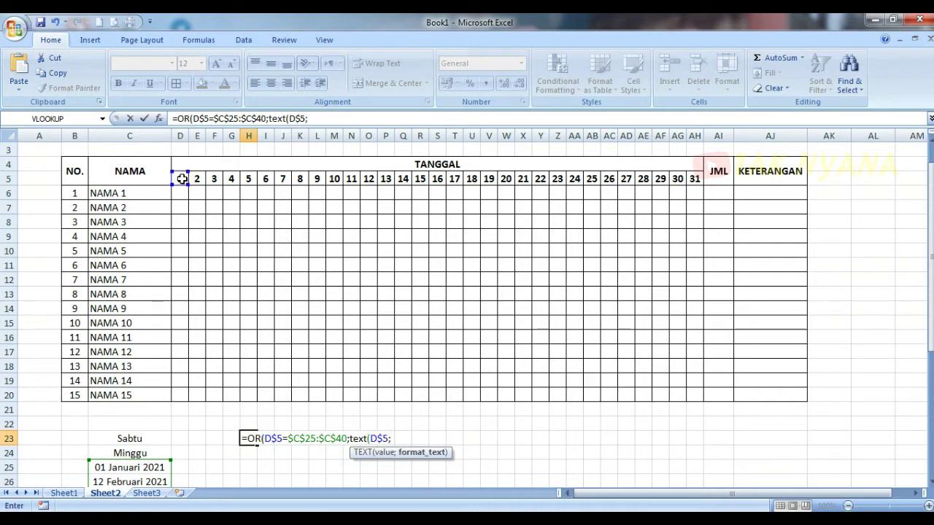
text("[$-421)
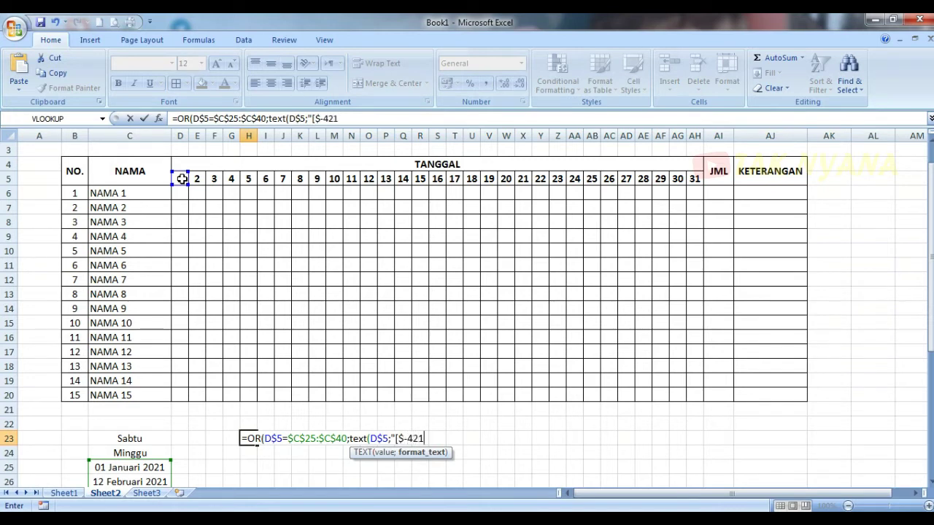
text(]dddd)
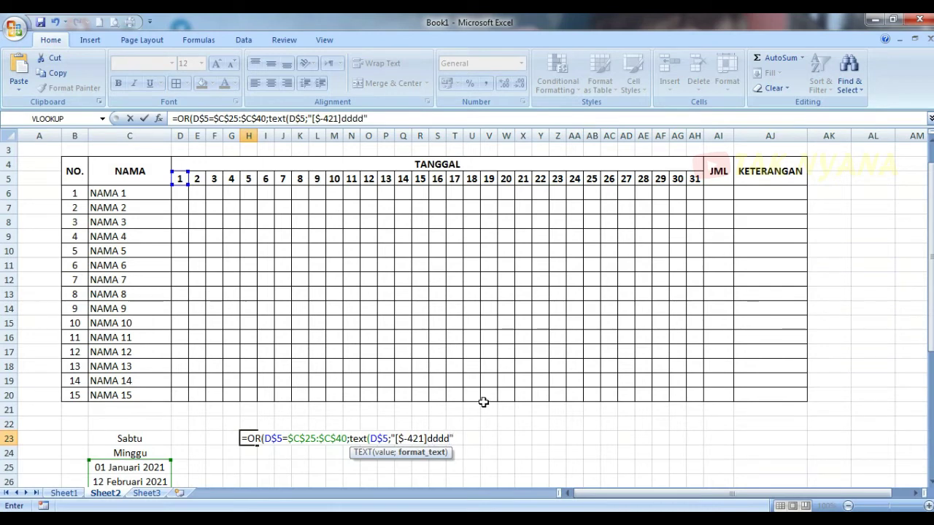
text())
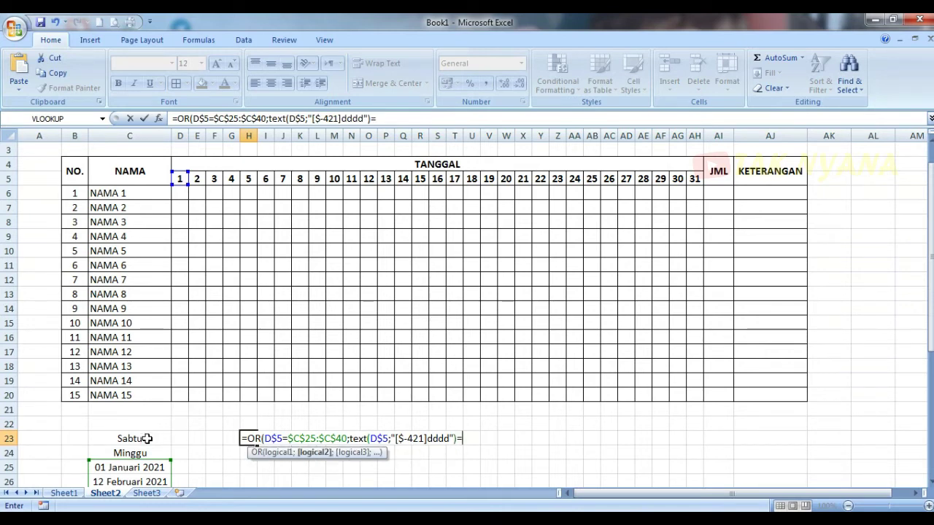
text(=)
drag(146, 438, 144, 450)
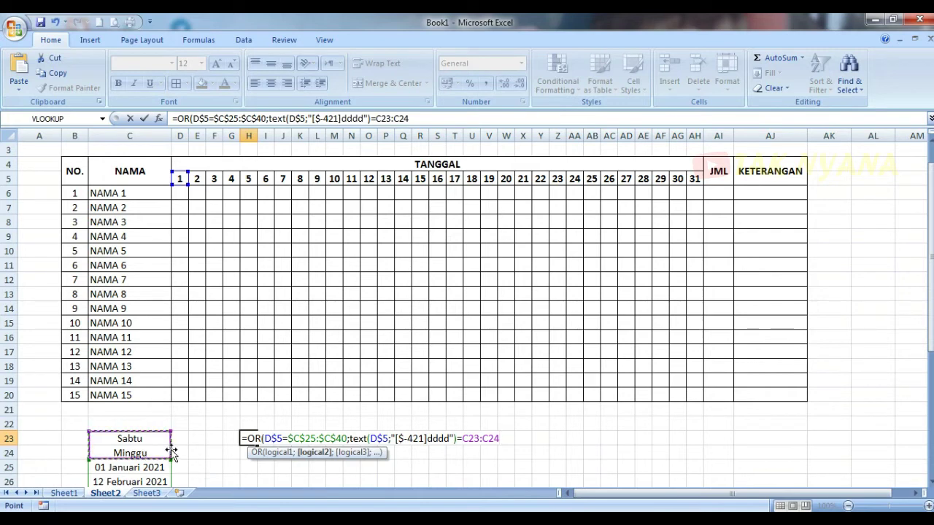
key(F4)
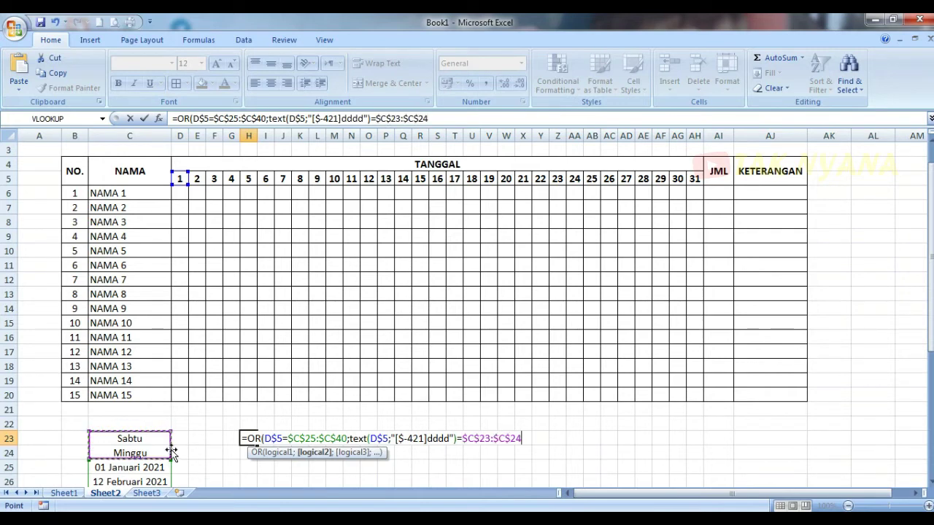
text(;)
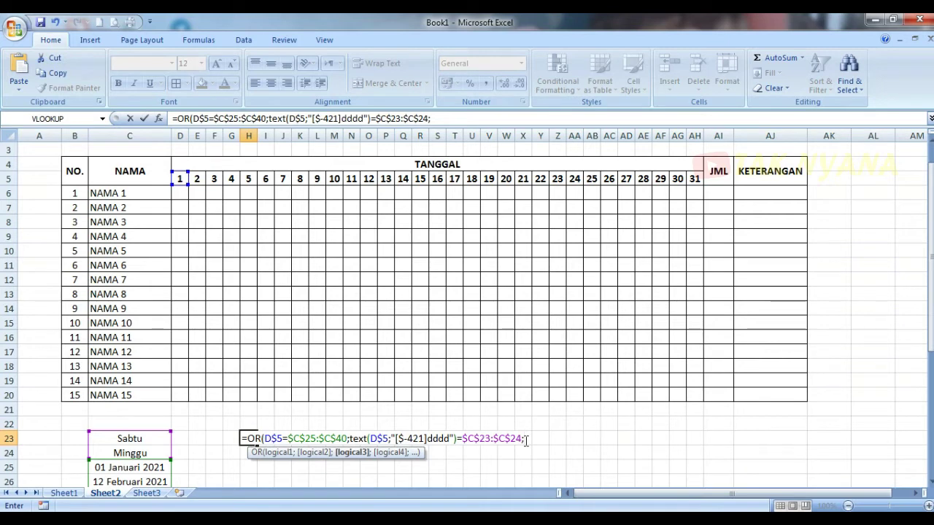
Complete the OR formula in H23 with the condition MONTH($D$5)<>MONTH(D$5) and enter it
text(month)
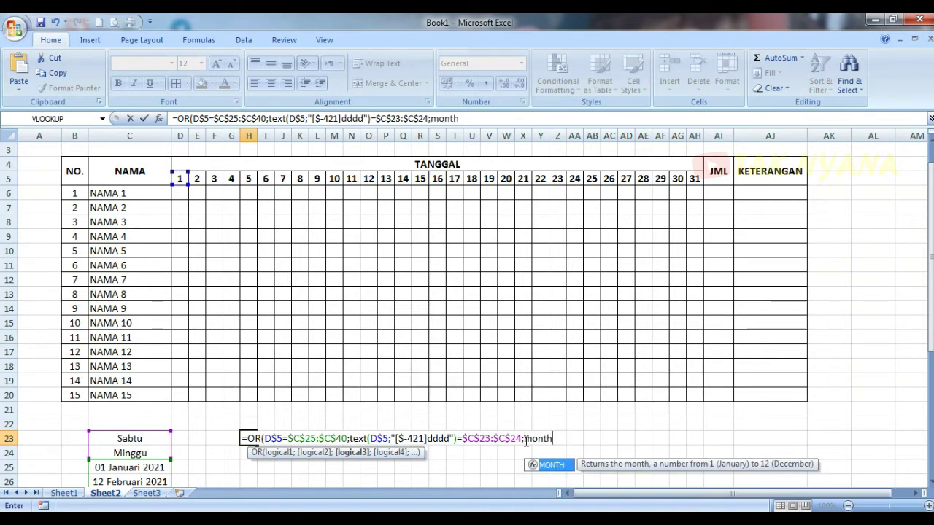
text(()
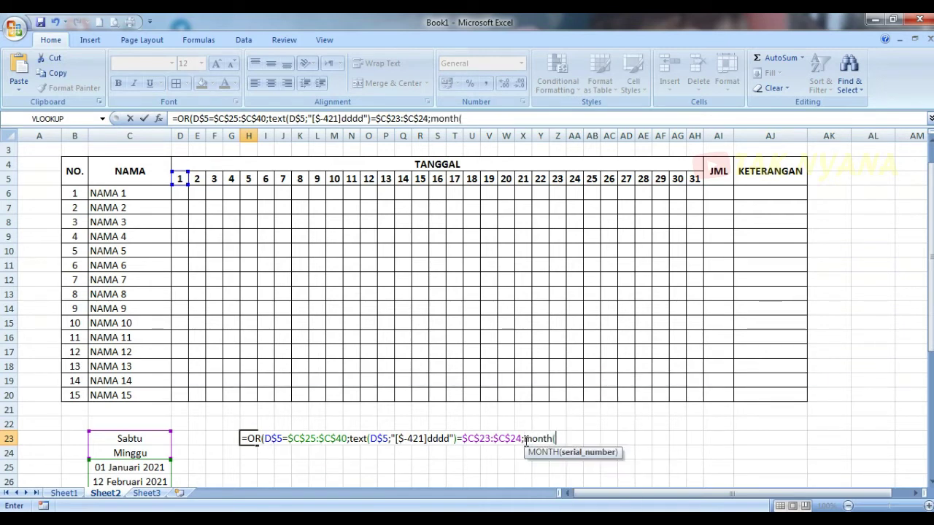
click(184, 179)
key(F4)
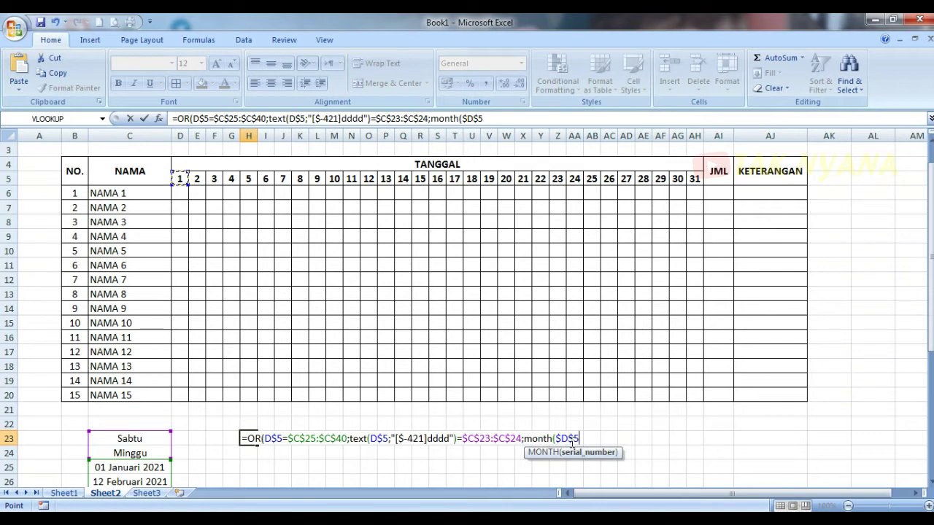
text())
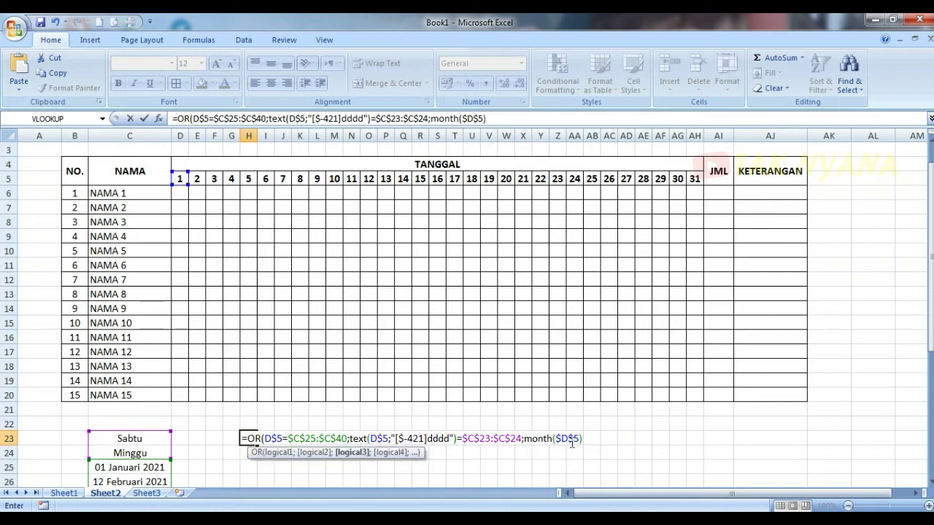
text(<>mon)
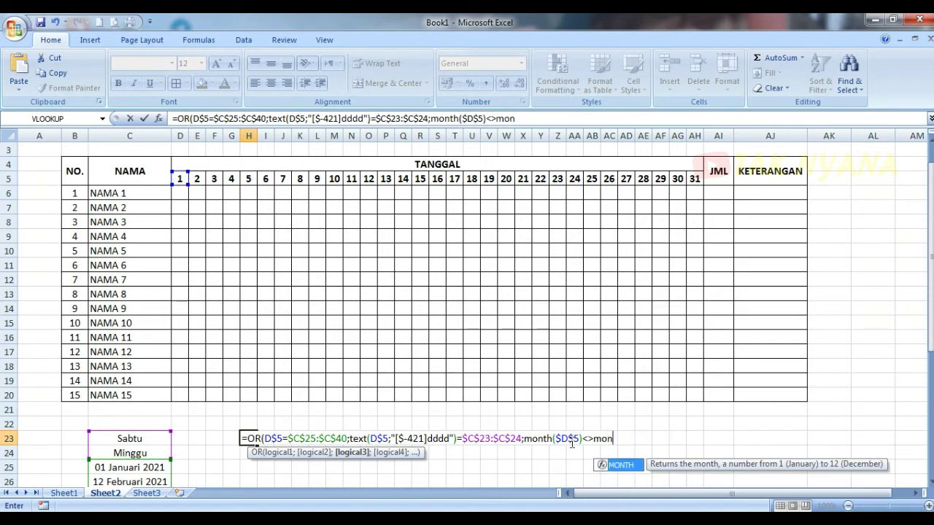
text(th()
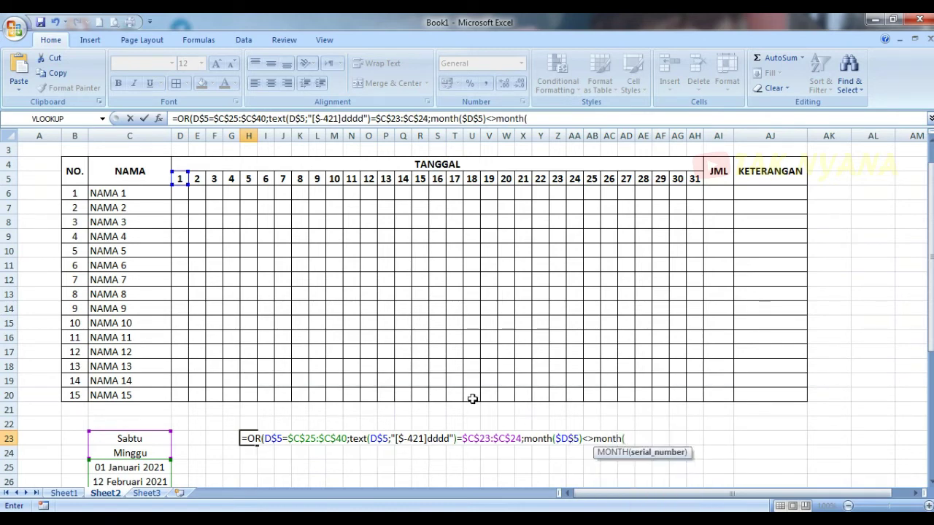
click(182, 177)
key(F4)
key(F4)
text())
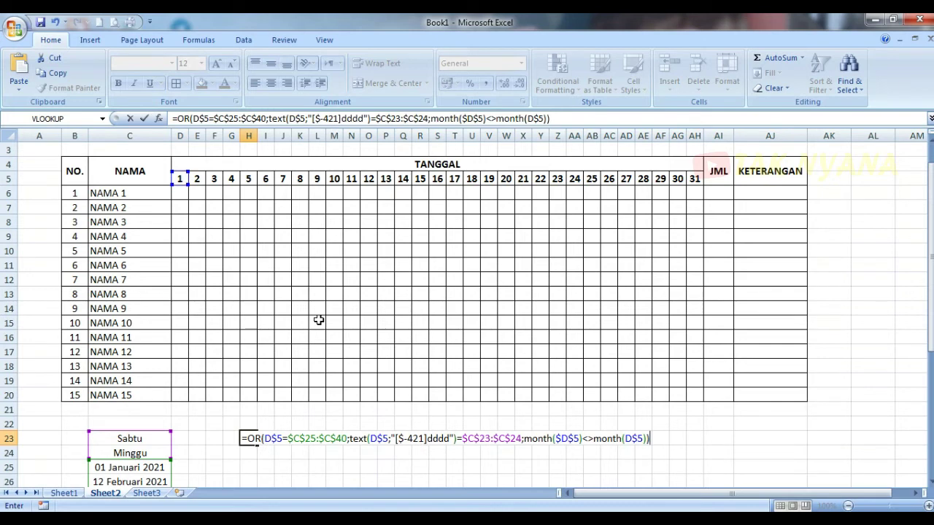
key(Return)
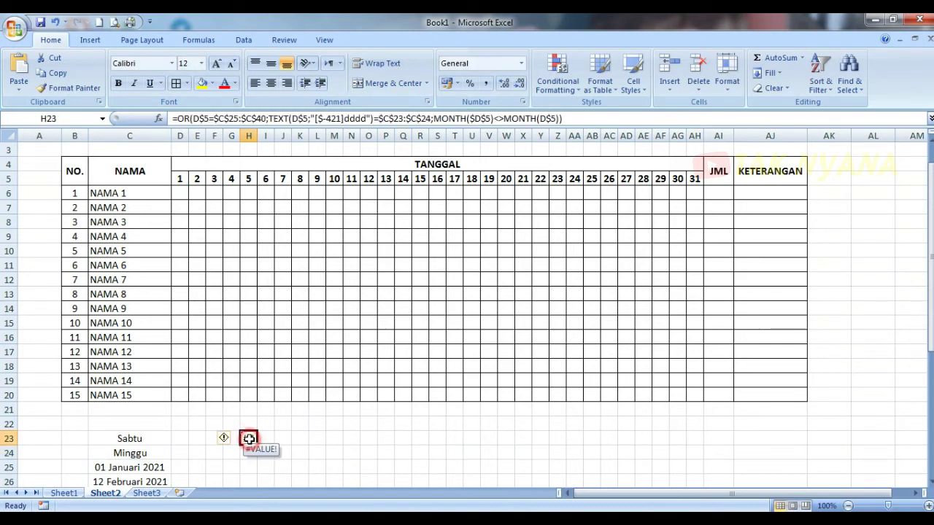
Copy the full text of the OR formula from H23 and leave the cell unchanged
double_click(248, 438)
drag(672, 438, 242, 437)
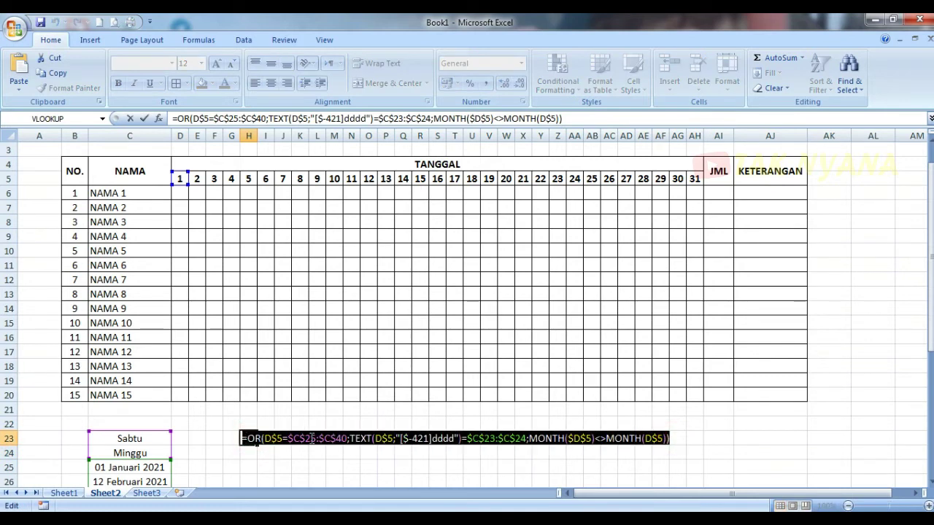
right_click(311, 360)
click(351, 384)
key(Return)
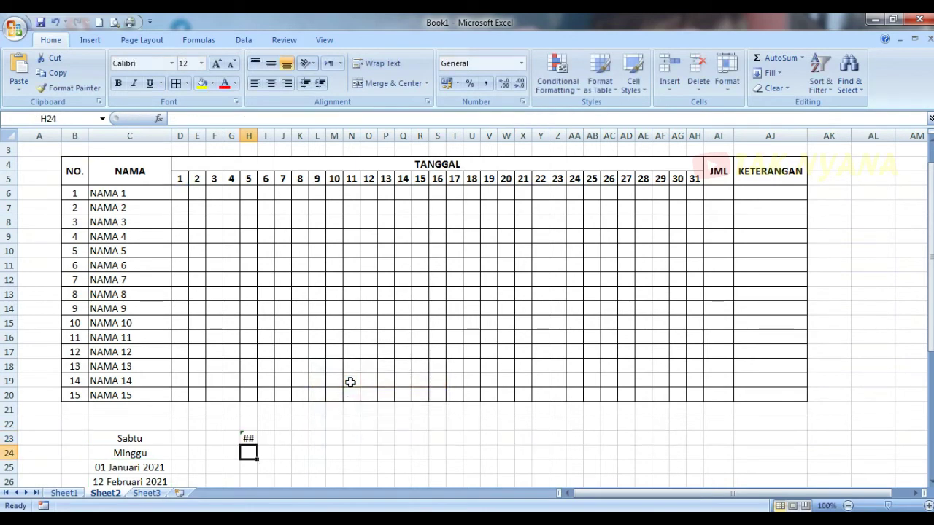
Start a new conditional formatting rule for D5:AH20 that uses a formula, and paste the copied OR formula as its condition
drag(180, 178, 697, 391)
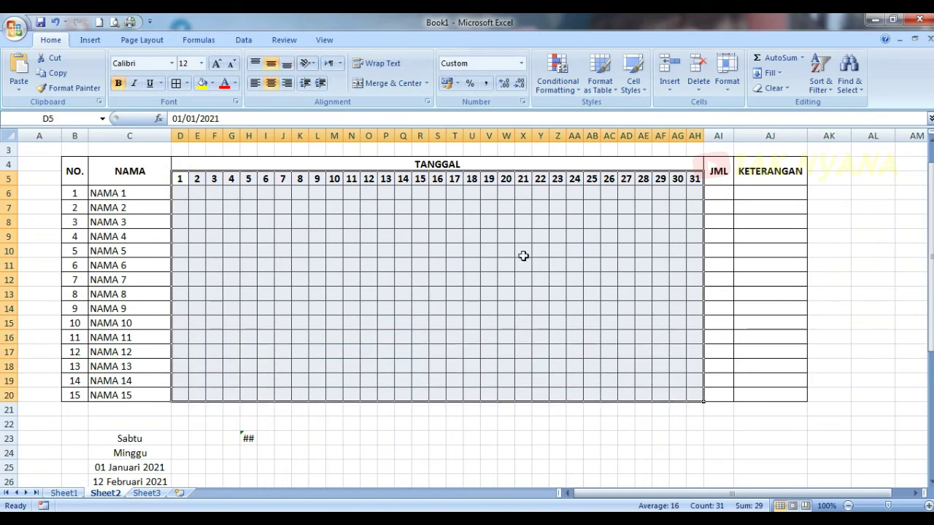
click(554, 86)
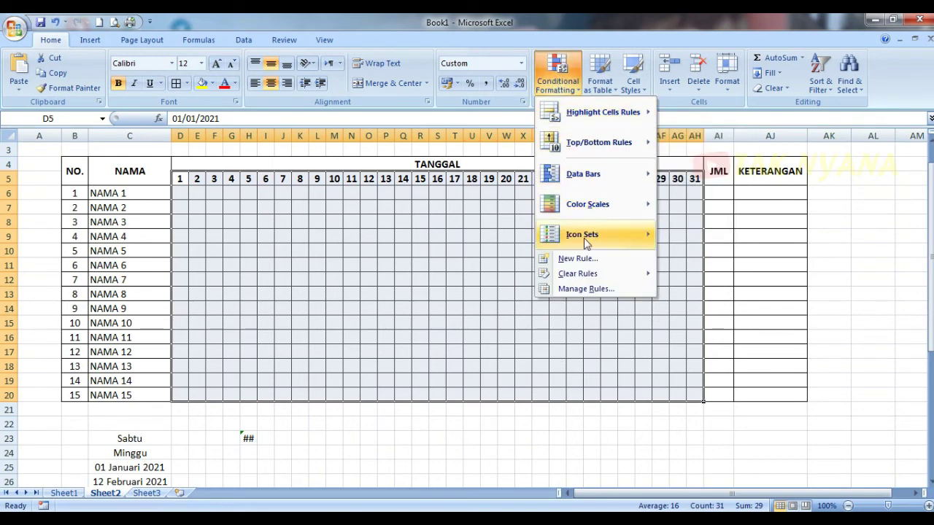
click(583, 260)
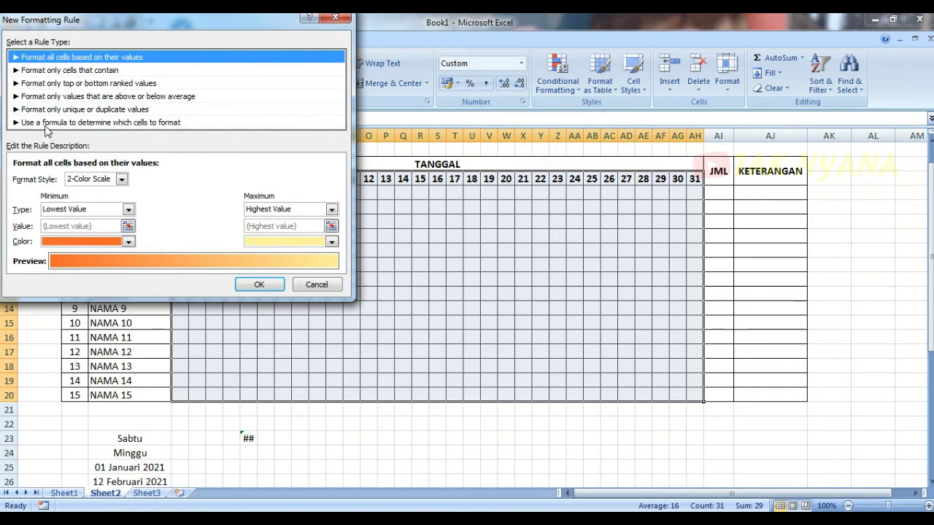
click(151, 123)
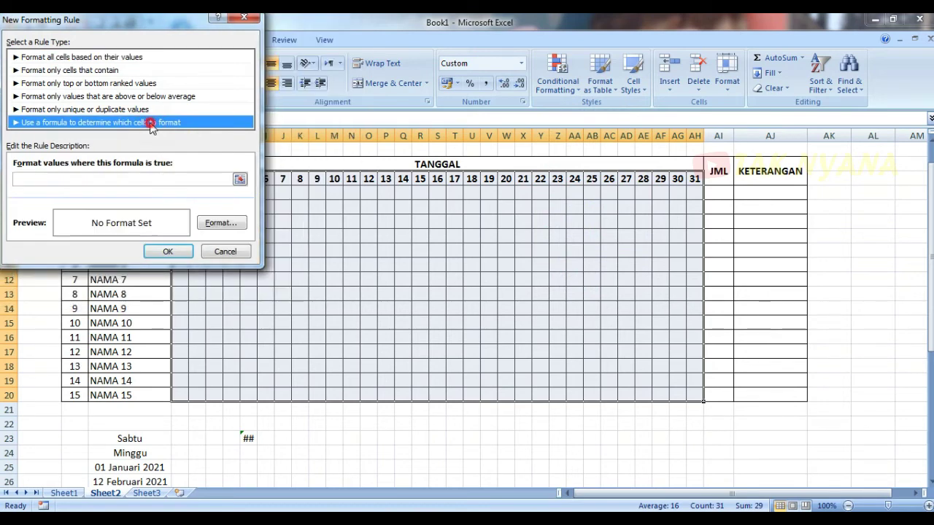
click(135, 178)
right_click(135, 179)
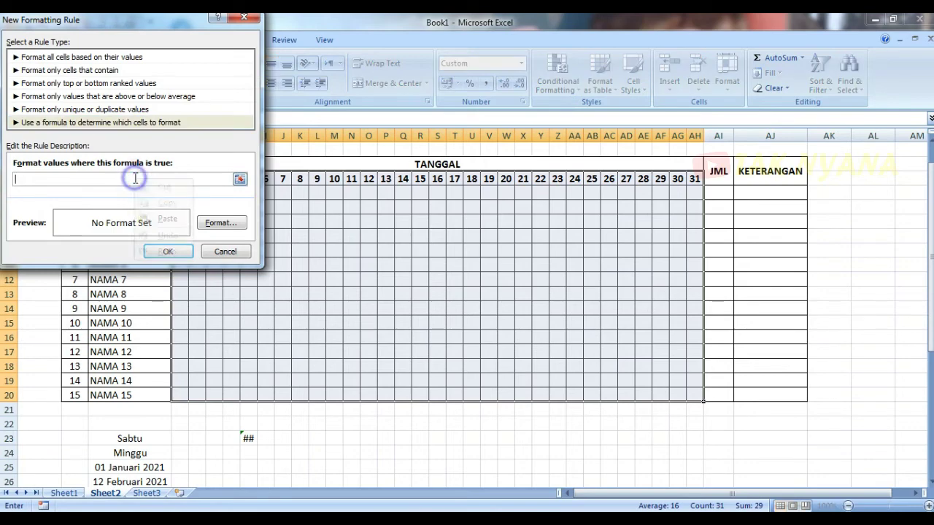
click(167, 218)
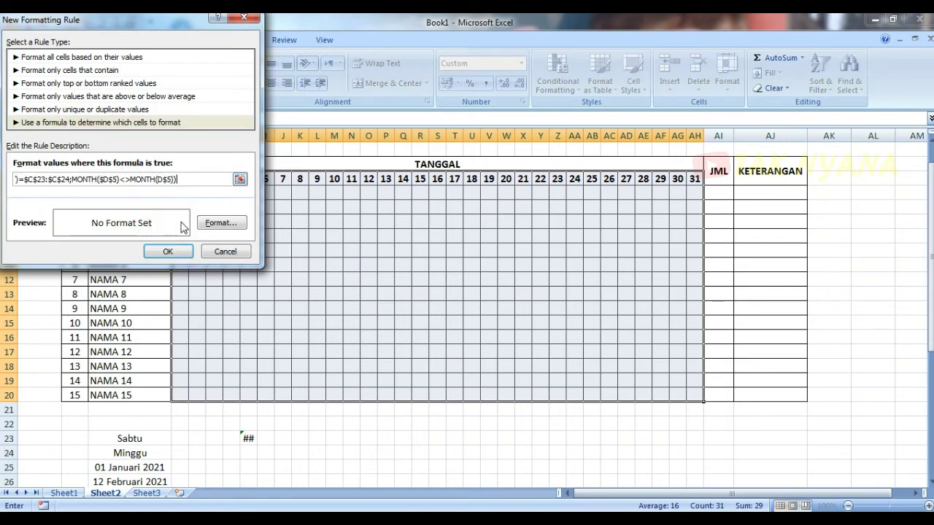
Give the formula rule a red background fill and apply it to the date grid
click(222, 223)
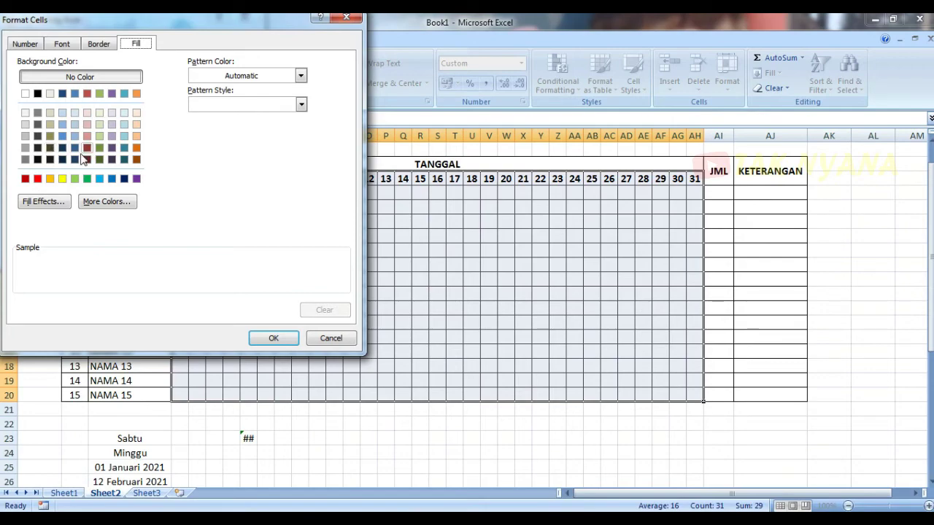
click(38, 179)
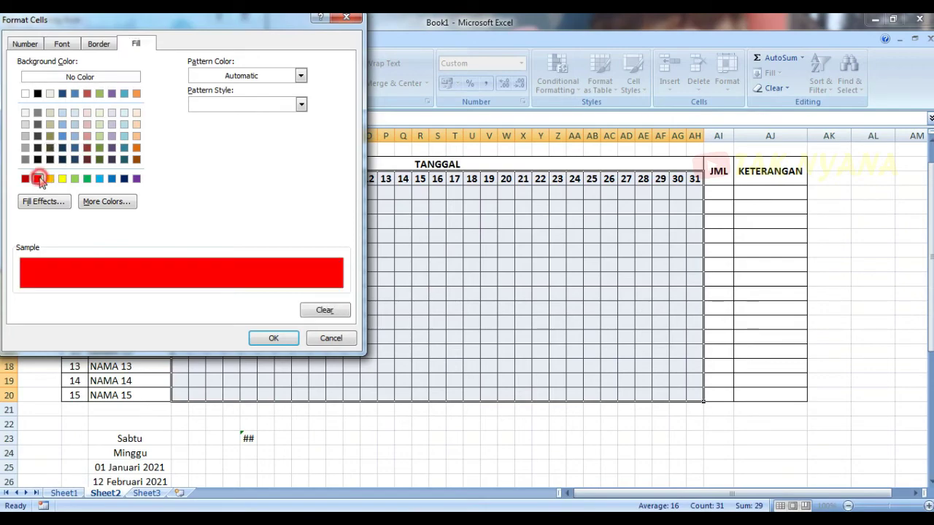
click(266, 340)
click(163, 251)
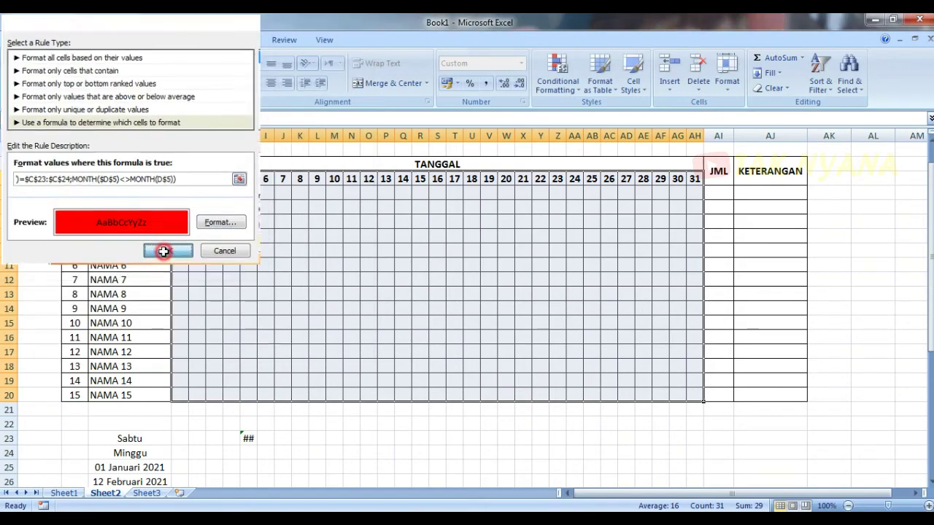
click(541, 294)
scroll(474, 262, down, 1)
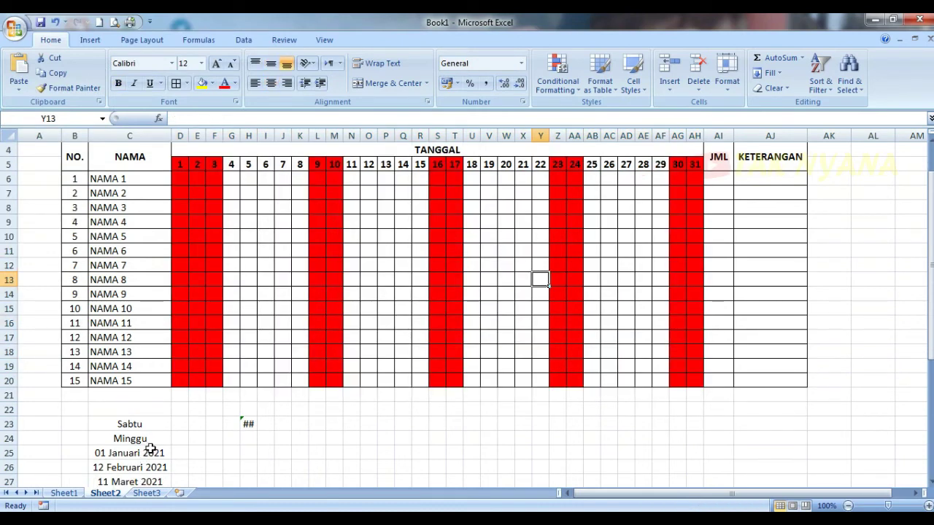
Change the start date in D5 to 01/02/2021 and fill the date series across row 5 to AH5
scroll(149, 449, up, 1)
click(192, 237)
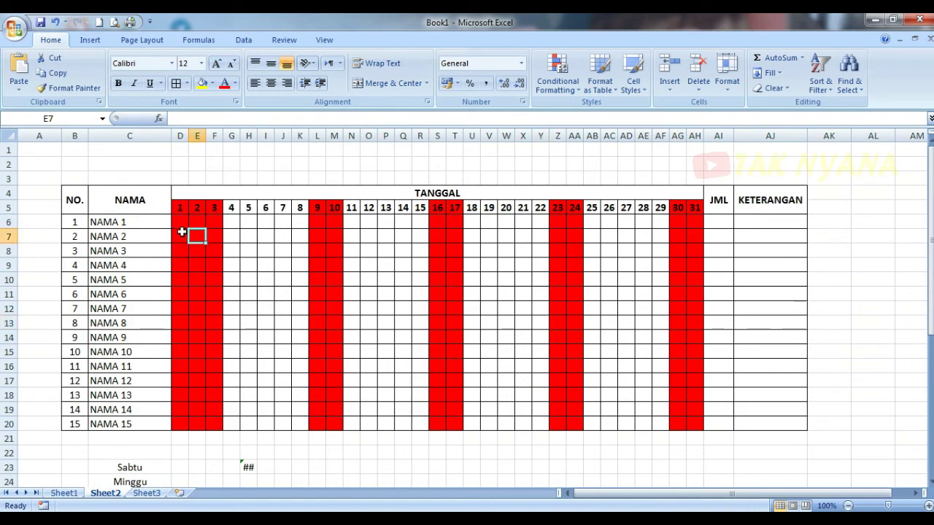
click(180, 207)
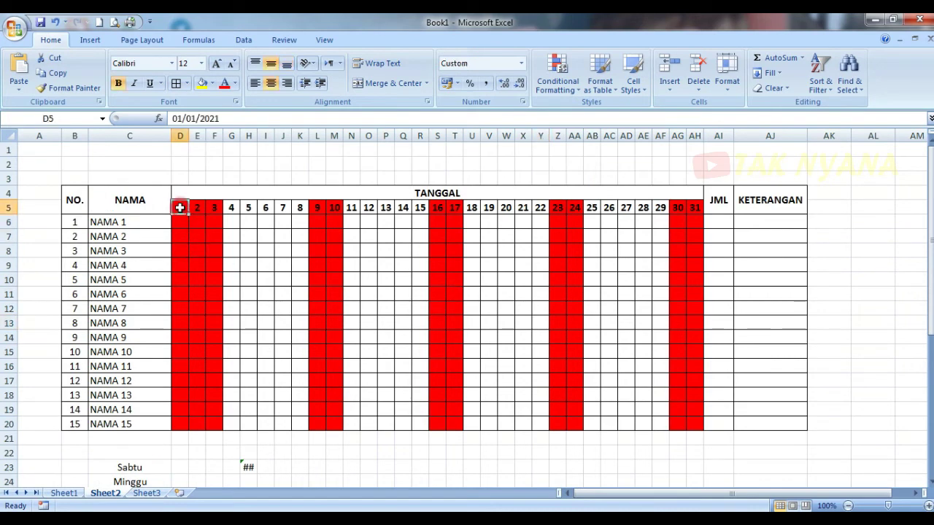
click(196, 118)
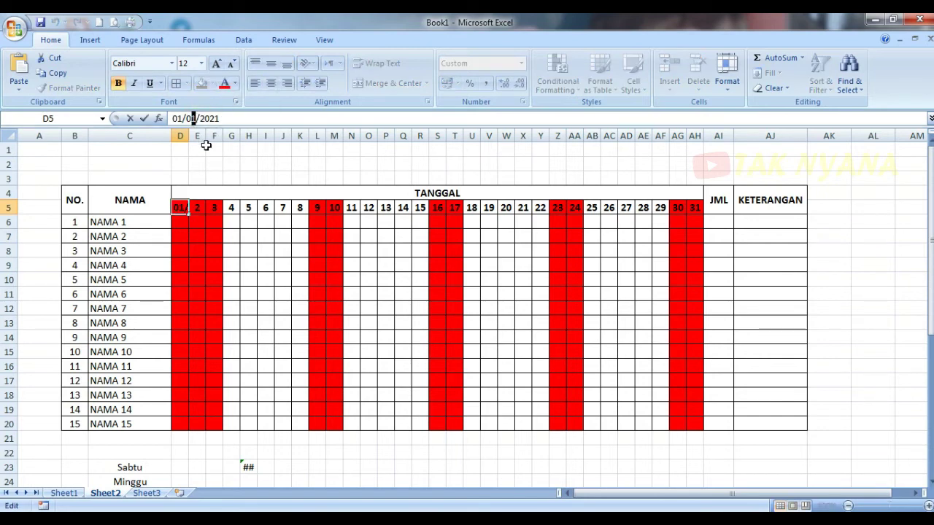
key(shift+Left)
text(2)
drag(189, 217, 695, 213)
click(574, 293)
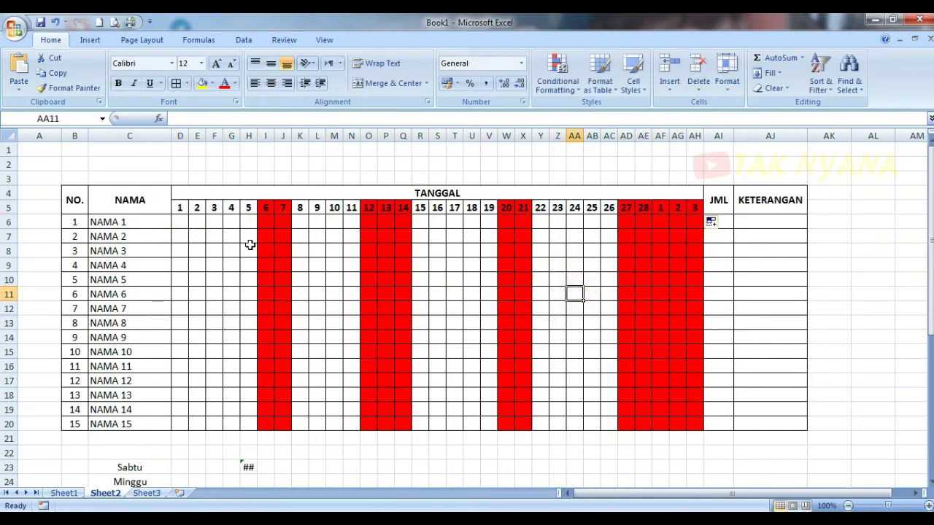
Compare the coloured February columns with the holiday list below the table and check the dates at the end of row 5
scroll(250, 254, down, 1)
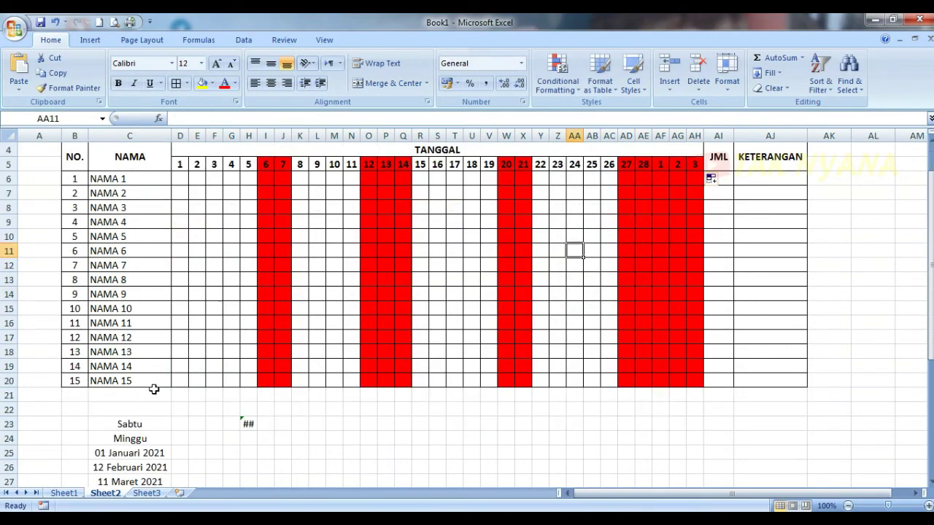
scroll(152, 398, down, 1)
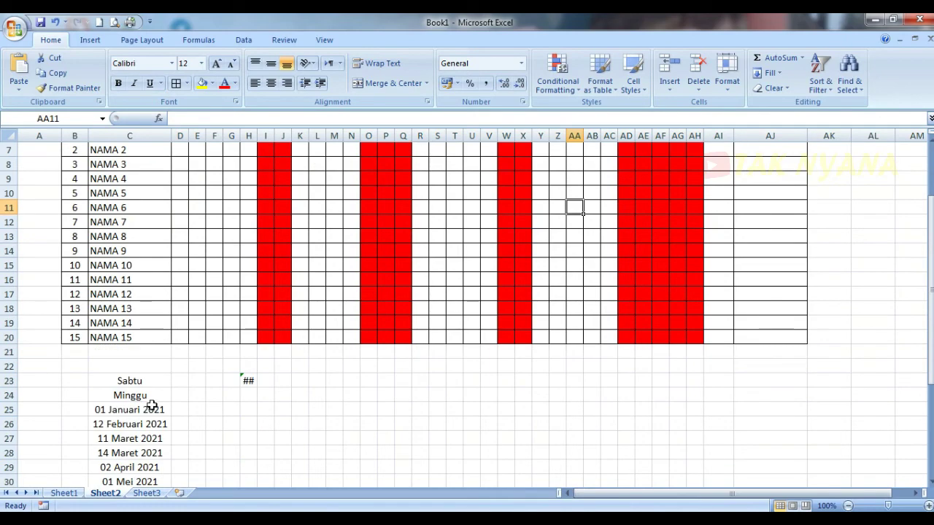
click(122, 425)
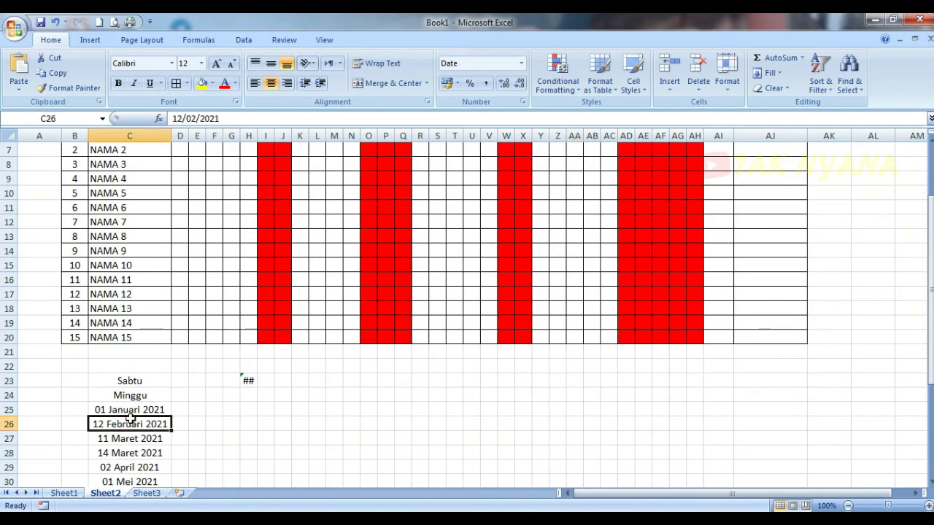
scroll(124, 421, up, 2)
click(372, 209)
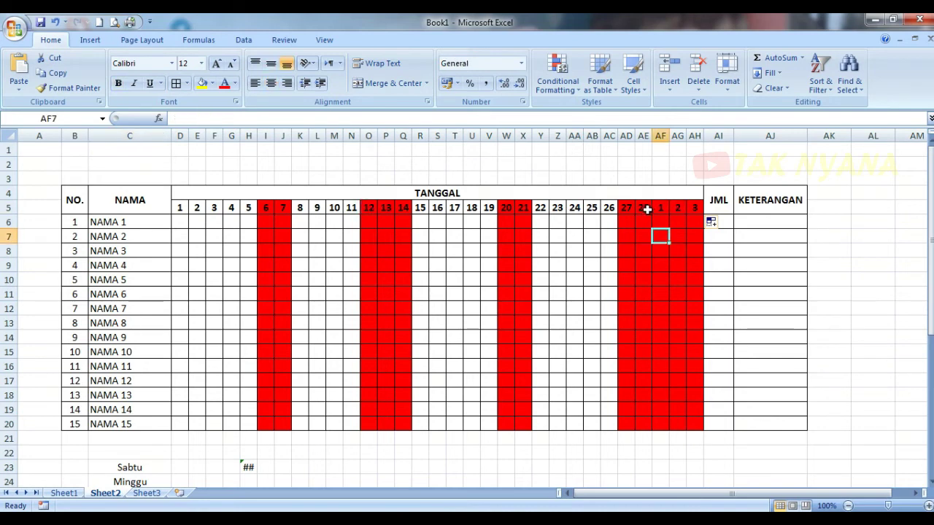
click(690, 207)
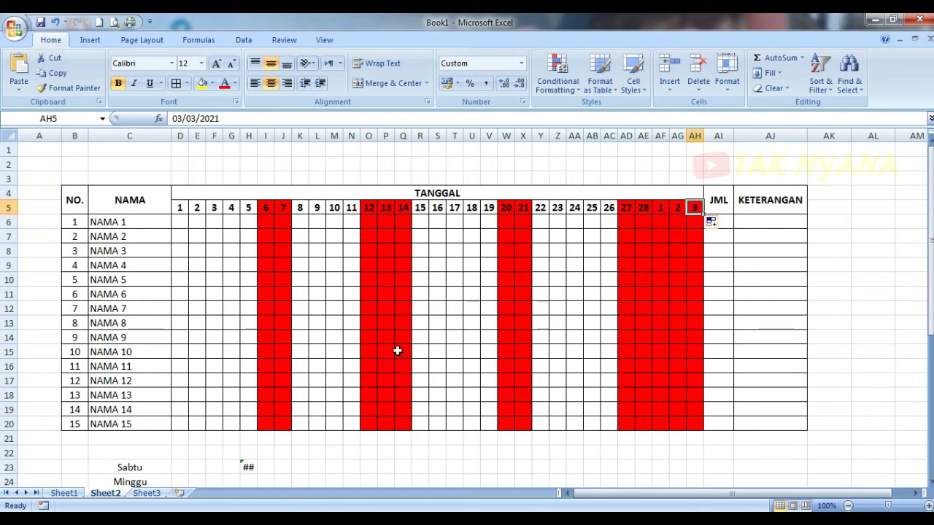
scroll(397, 351, down, 1)
scroll(410, 344, up, 1)
click(386, 279)
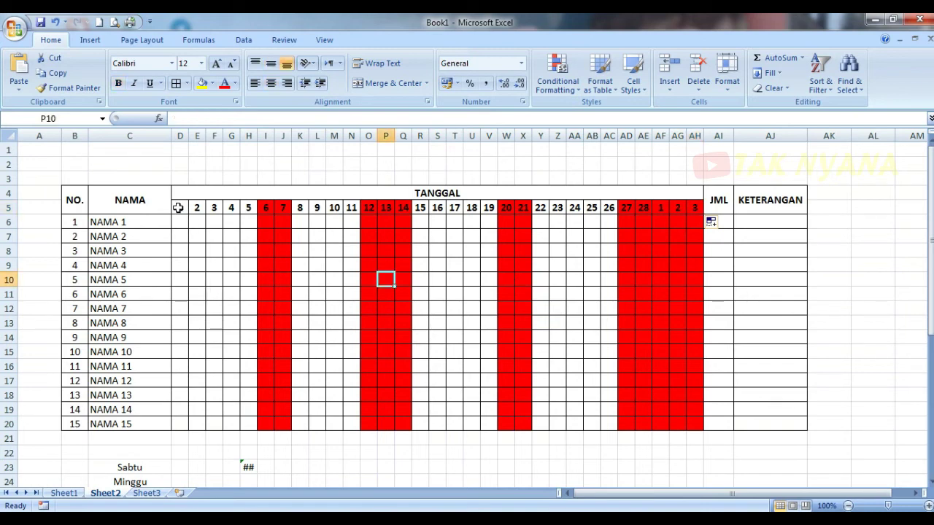
Change the start date in D5 to 01/12/2021 and fill the date series across row 5 to AH5
click(178, 207)
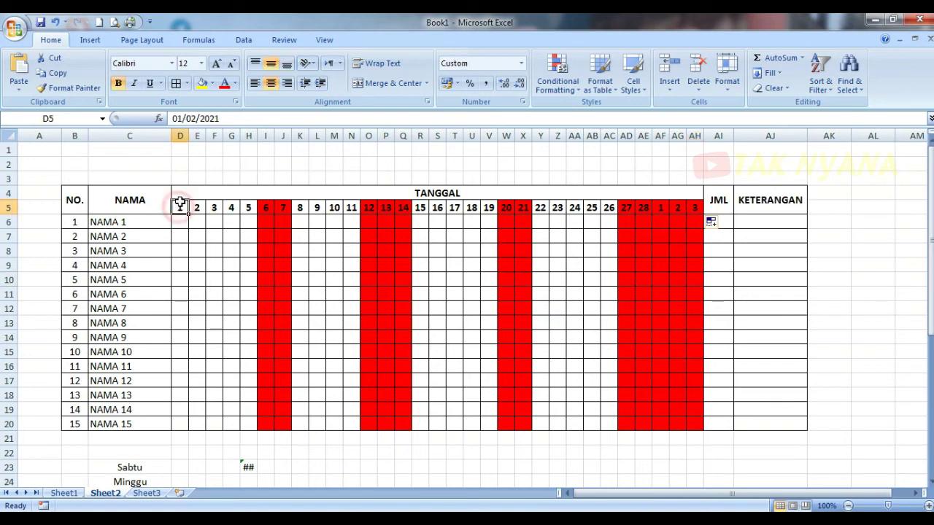
double_click(193, 119)
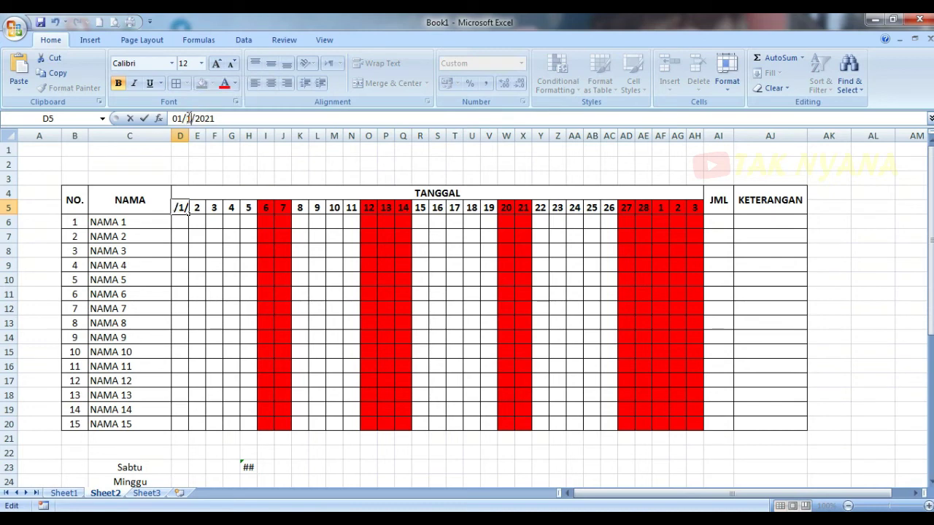
text(12)
drag(188, 214, 698, 221)
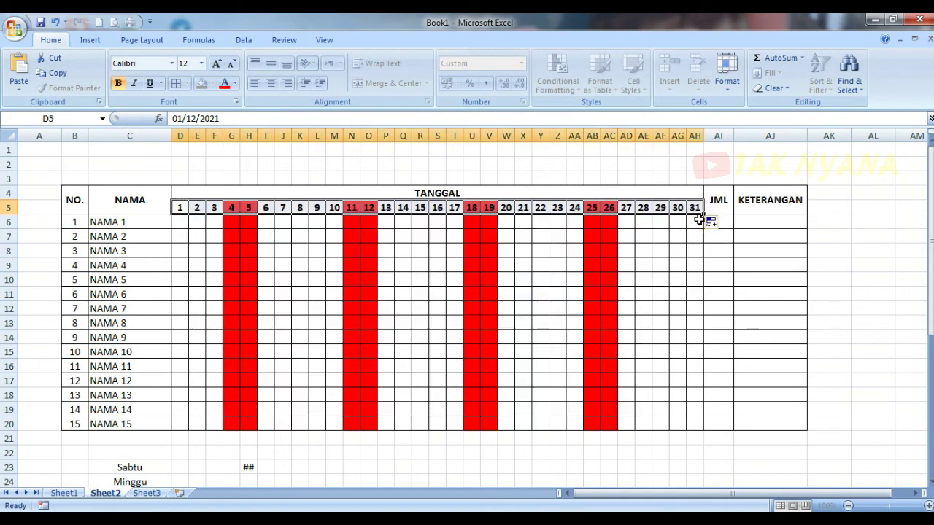
click(478, 298)
Widen column C slightly so that the last holiday date in C40 fits in its cell
drag(923, 195, 923, 202)
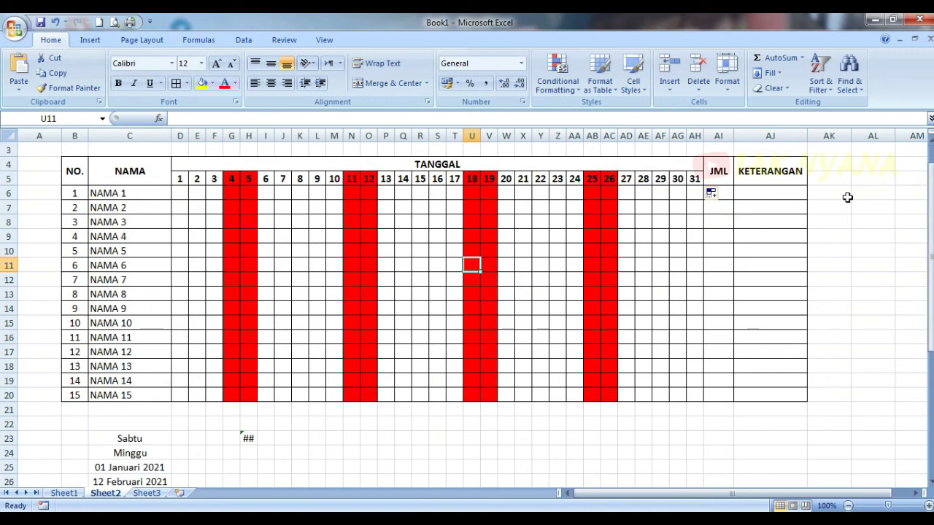
scroll(614, 230, down, 1)
drag(931, 219, 930, 224)
click(155, 465)
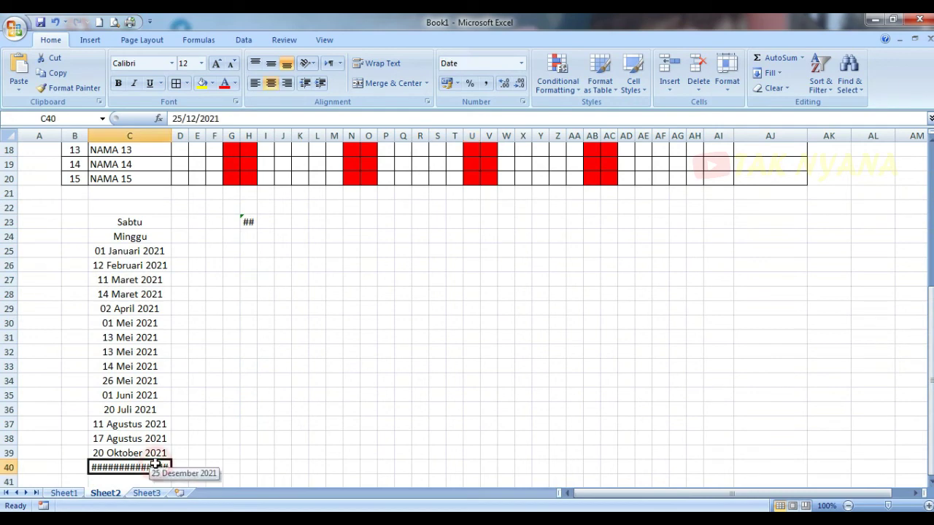
drag(172, 135, 178, 136)
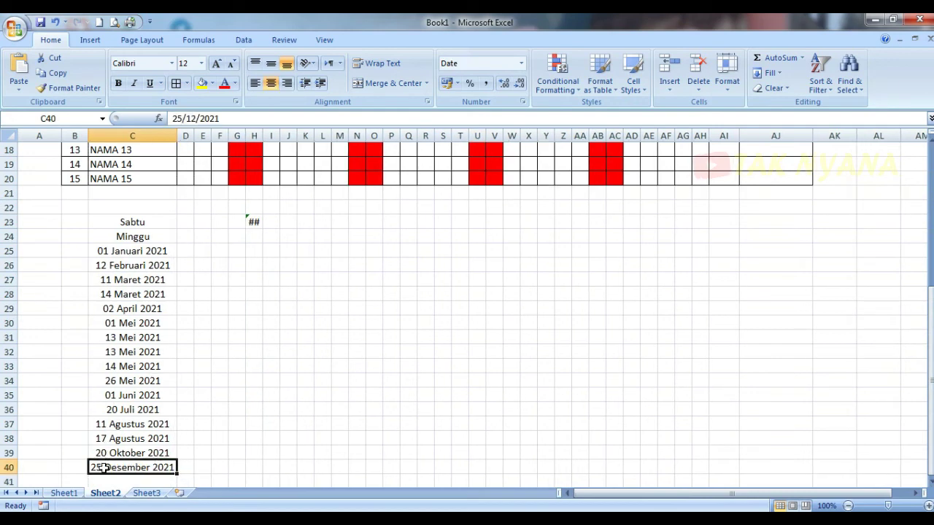
Delete the day name Sabtu from C23 so that Saturdays are no longer treated as days off
drag(930, 325, 930, 321)
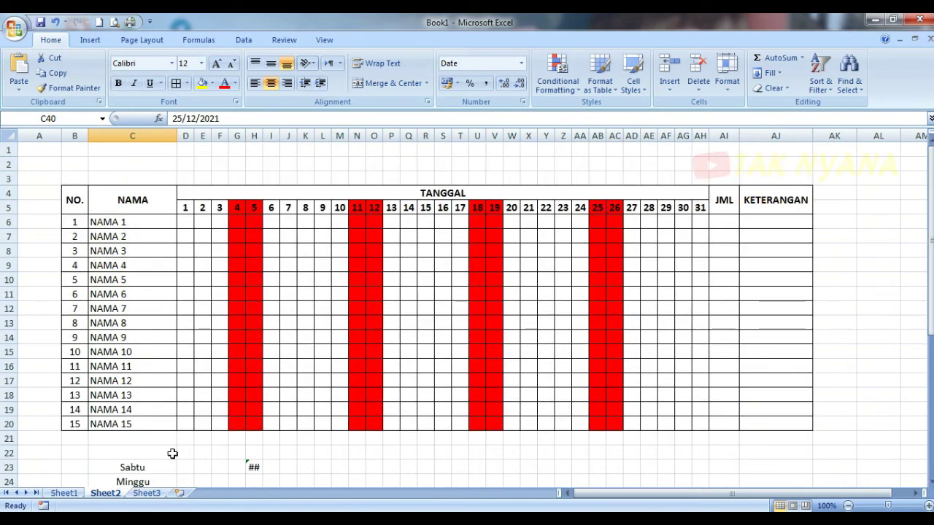
click(151, 469)
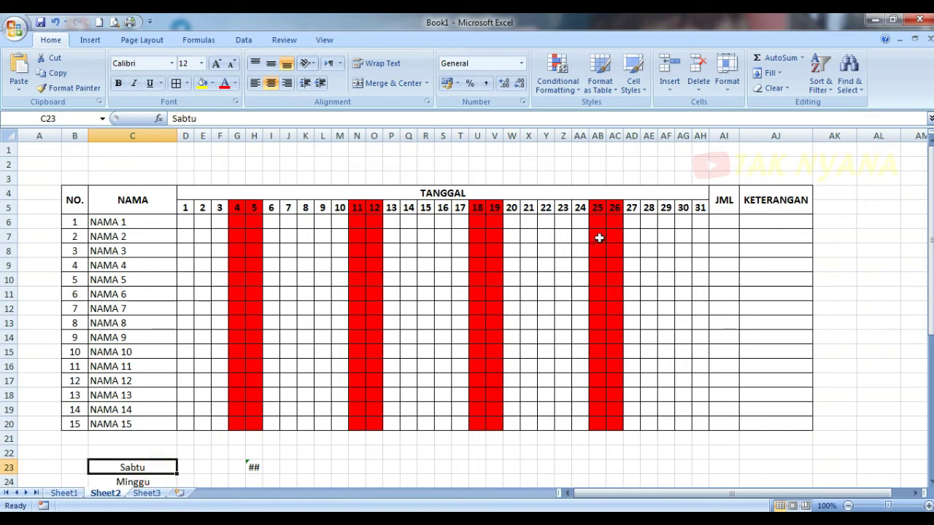
scroll(662, 273, down, 1)
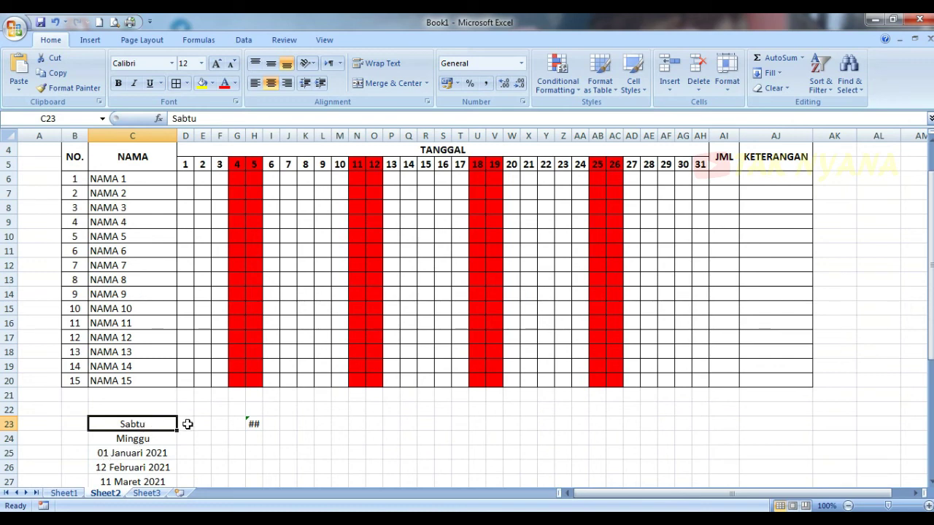
key(Delete)
click(356, 435)
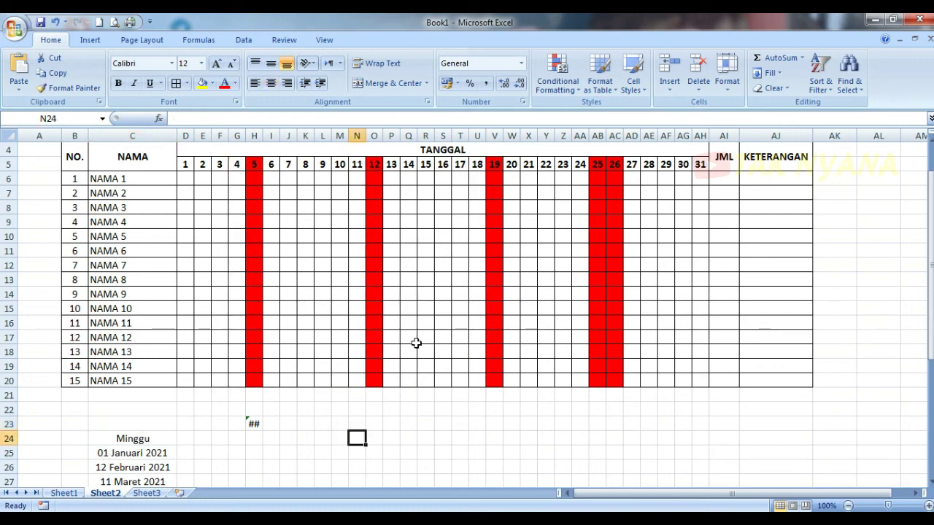
scroll(416, 342, up, 1)
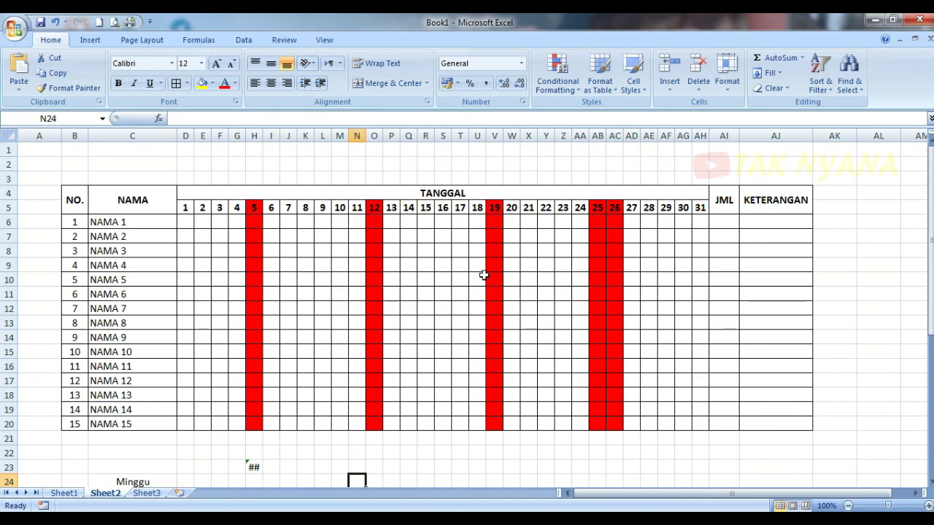
scroll(383, 360, down, 1)
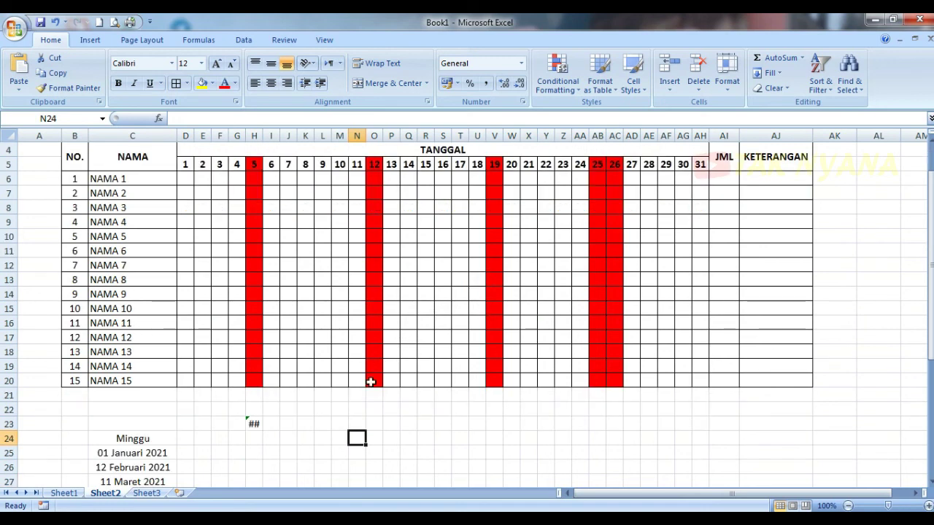
scroll(528, 335, up, 1)
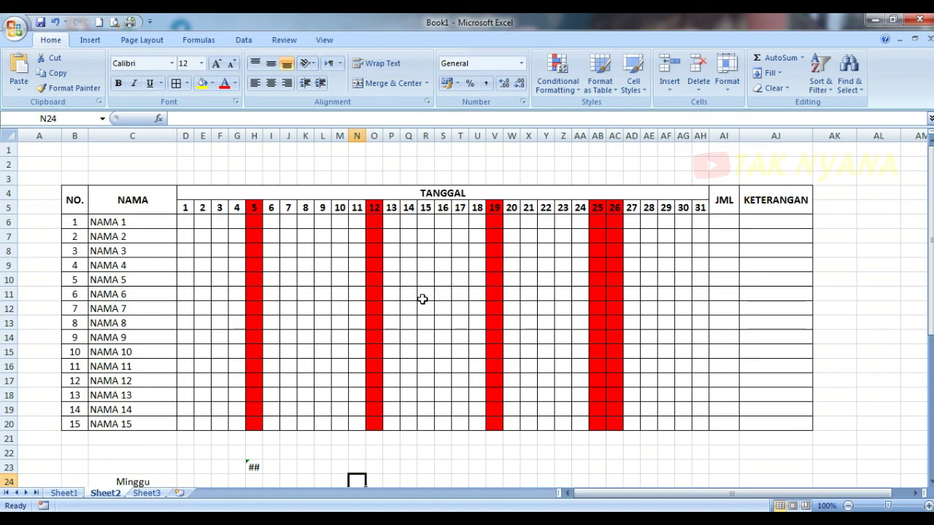
scroll(422, 299, down, 1)
scroll(421, 299, up, 1)
scroll(408, 296, down, 1)
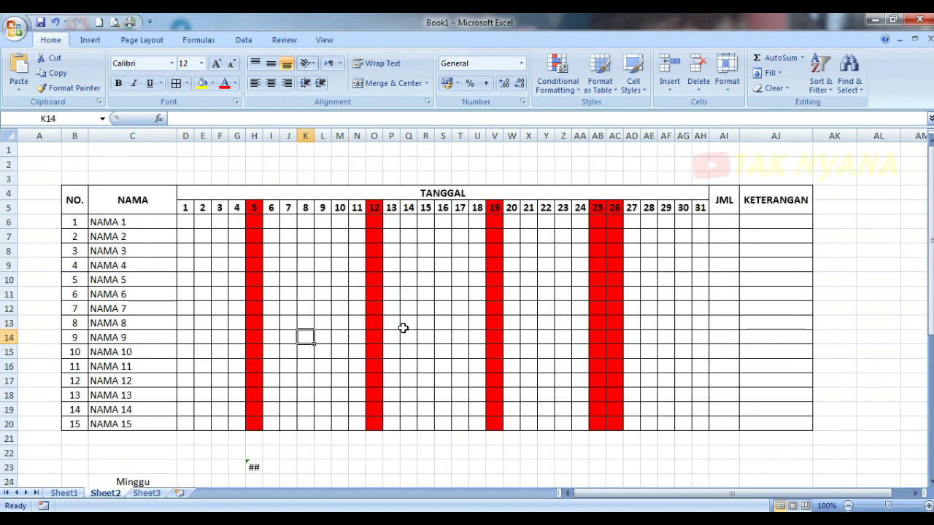